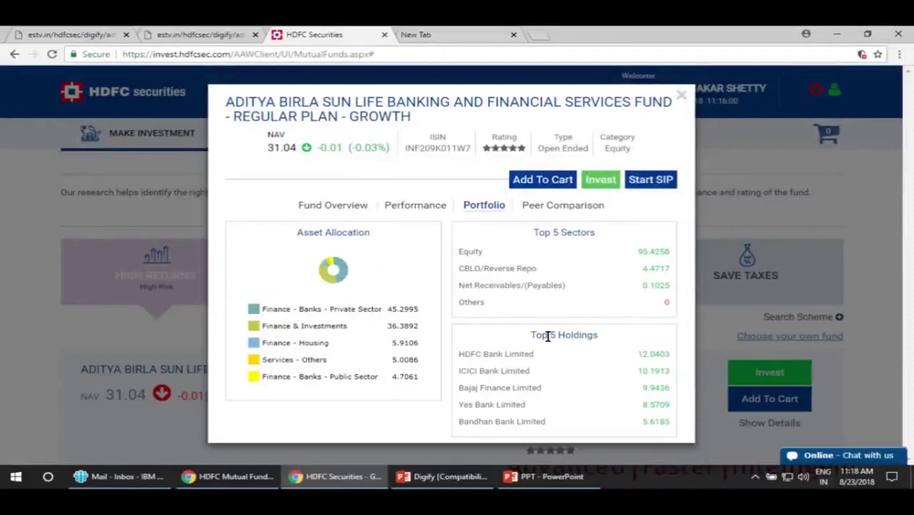
- Review the Aditya Birla banking fund's Peer Comparison table, then close its details pop-up
click(562, 207)
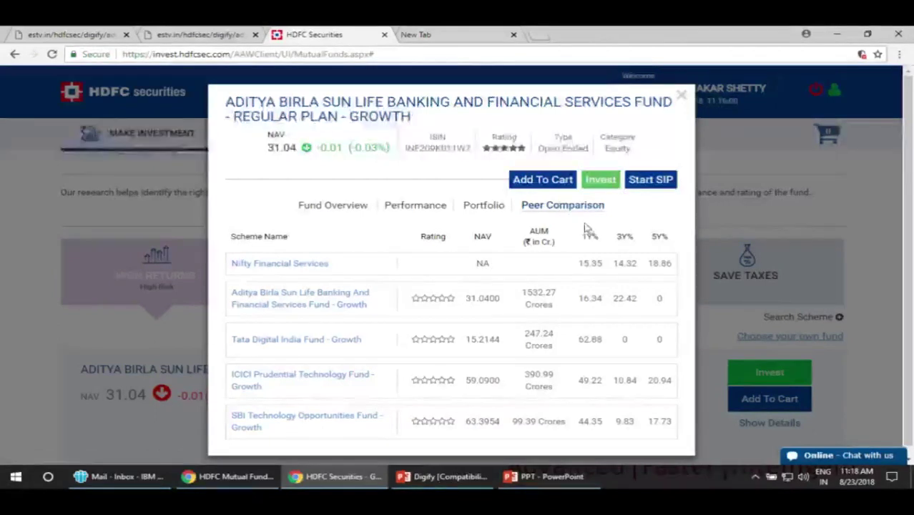
scroll(589, 283, down, 1)
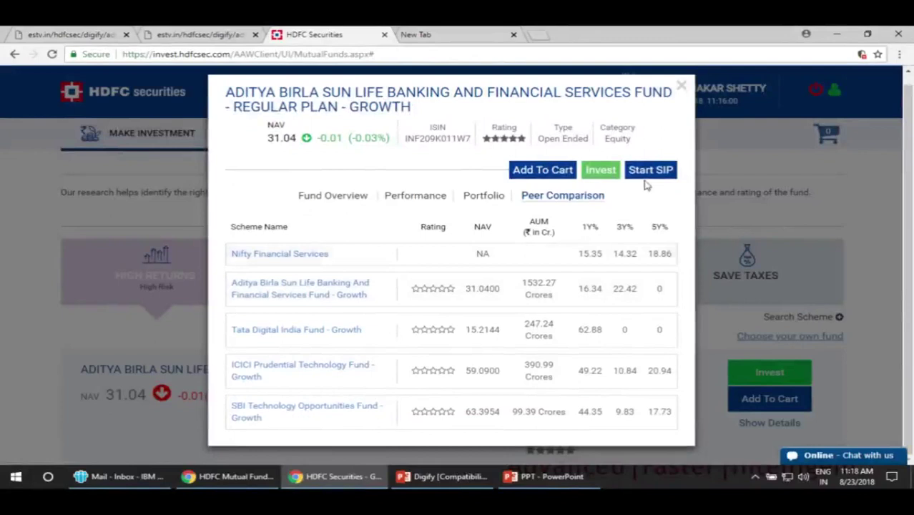
click(684, 87)
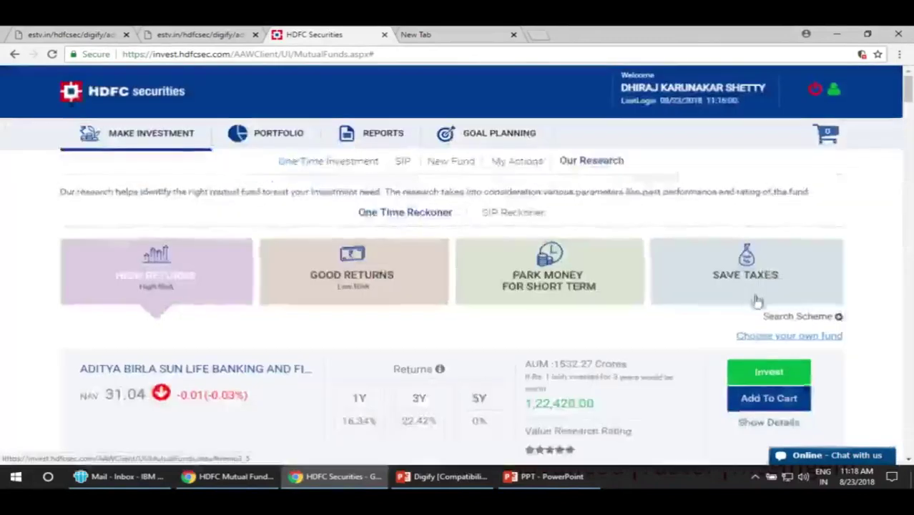
scroll(753, 293, down, 2)
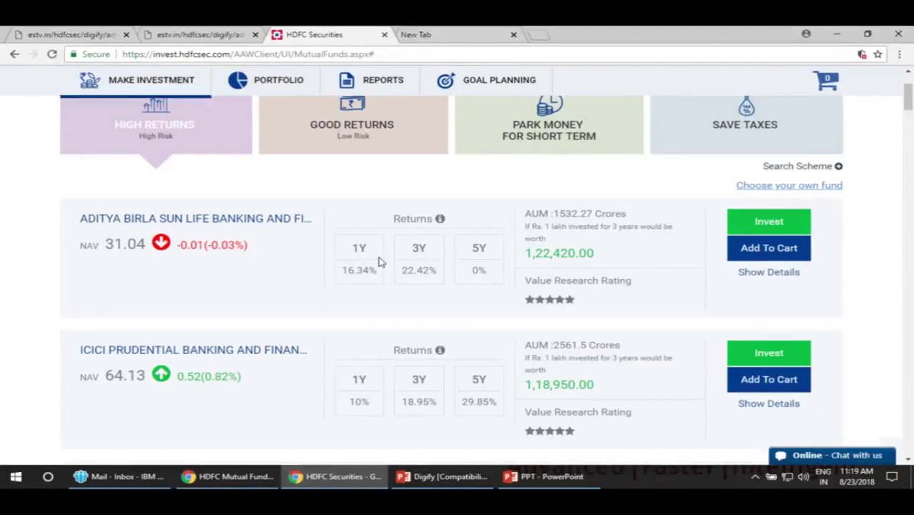
scroll(506, 253, down, 3)
scroll(506, 263, down, 5)
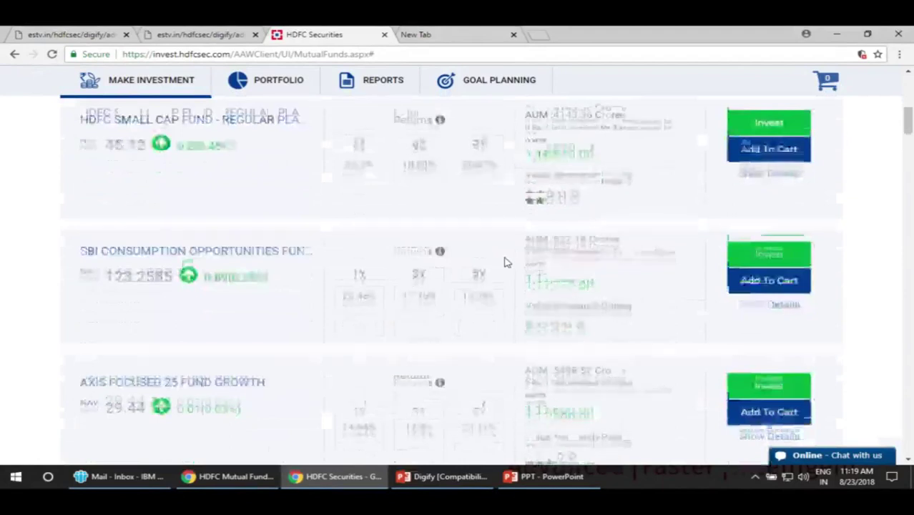
scroll(506, 262, up, 10)
scroll(653, 282, down, 3)
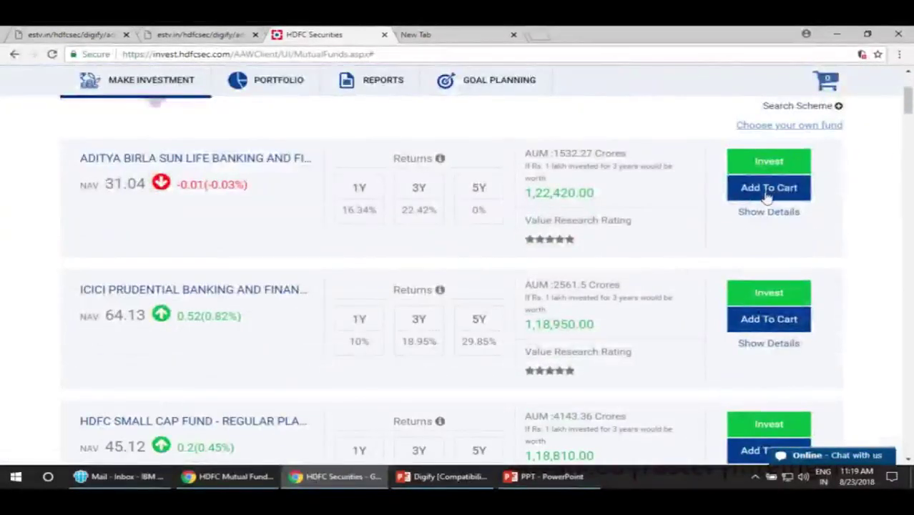
- Add the Aditya Birla banking fund to the cart as a ₹1,00,000 one-time investment under New Folio
click(767, 192)
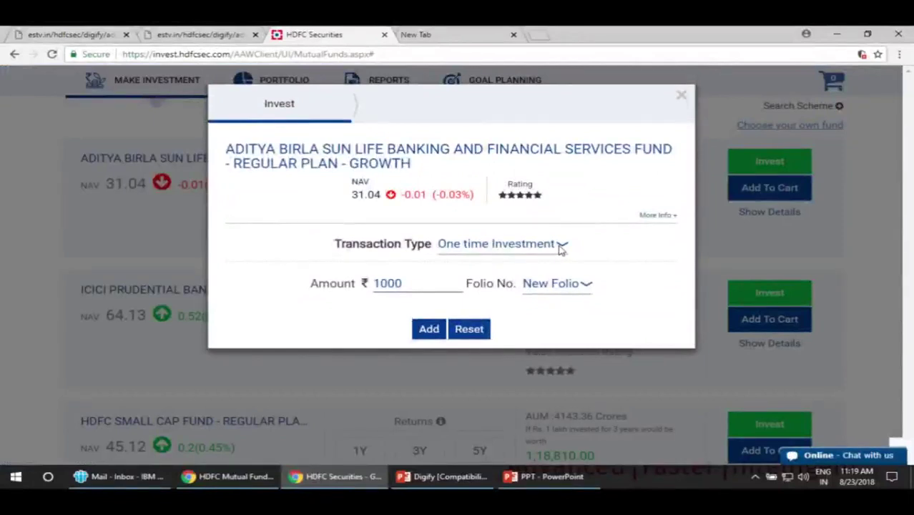
click(406, 280)
text(00,)
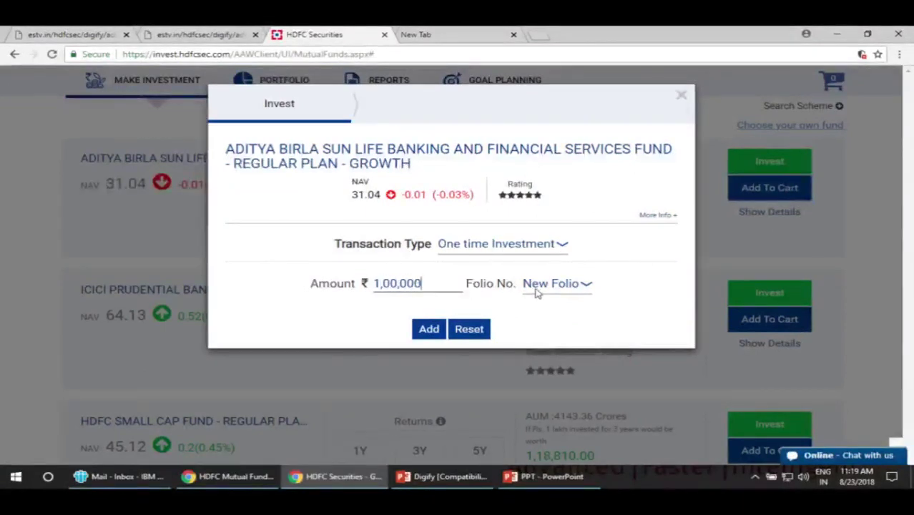
click(535, 289)
click(538, 290)
click(428, 331)
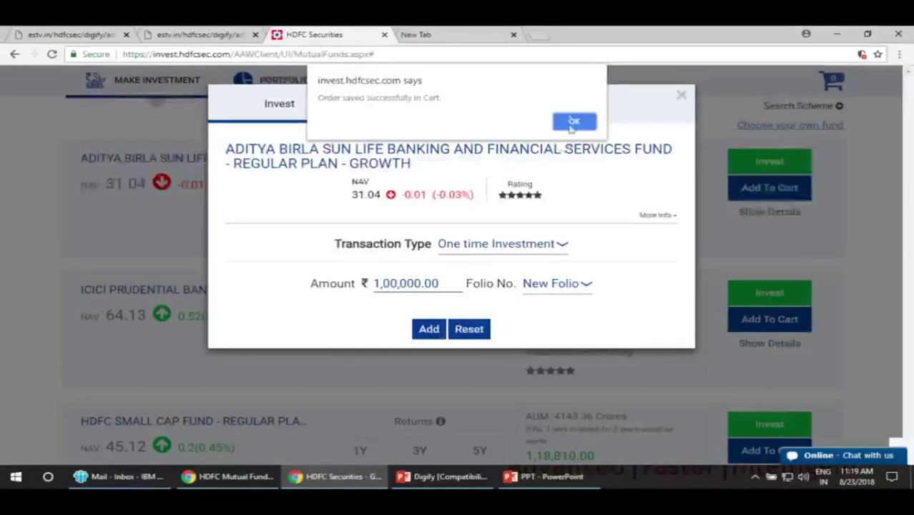
click(575, 122)
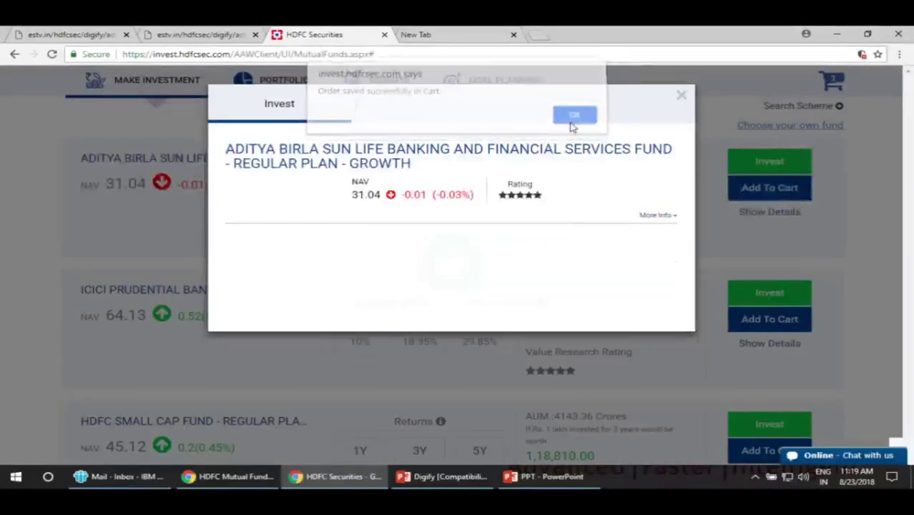
click(682, 97)
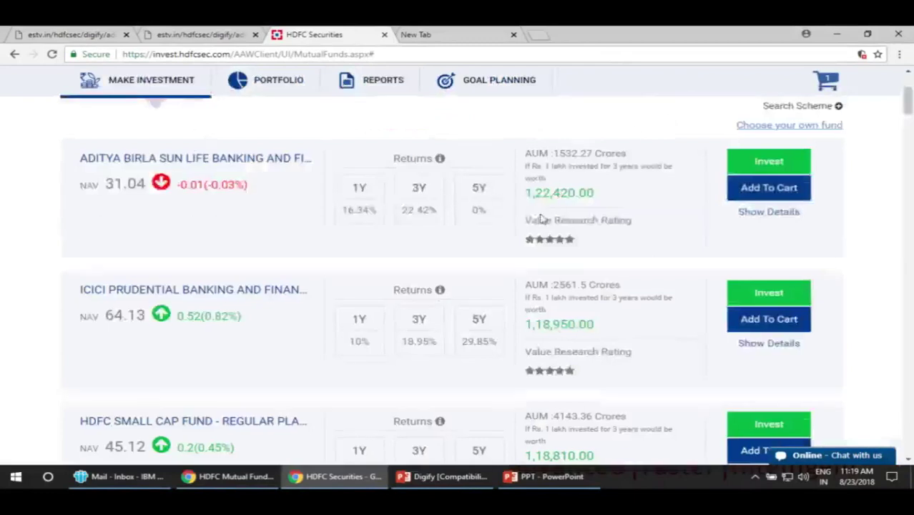
- Show the SIP Reckoner High Returns fund list, dismissing the blocked insecure content notice
scroll(538, 215, up, 3)
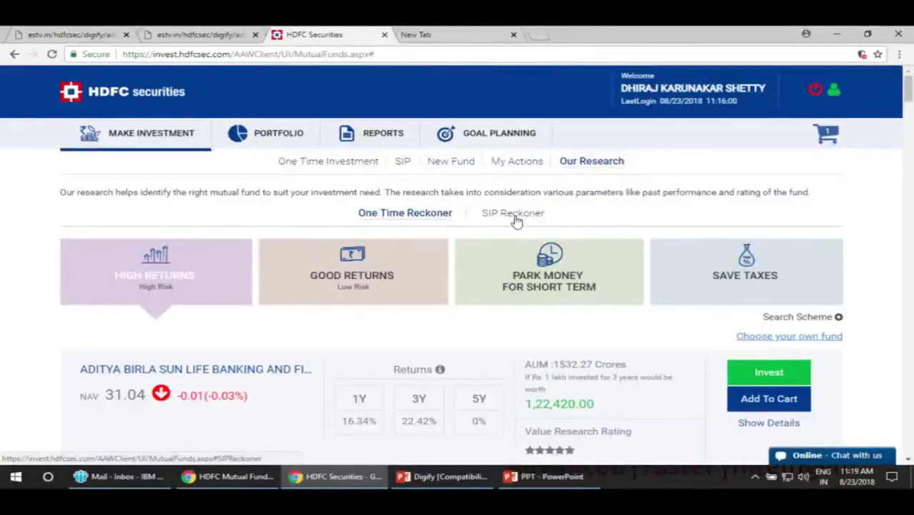
click(431, 36)
click(358, 37)
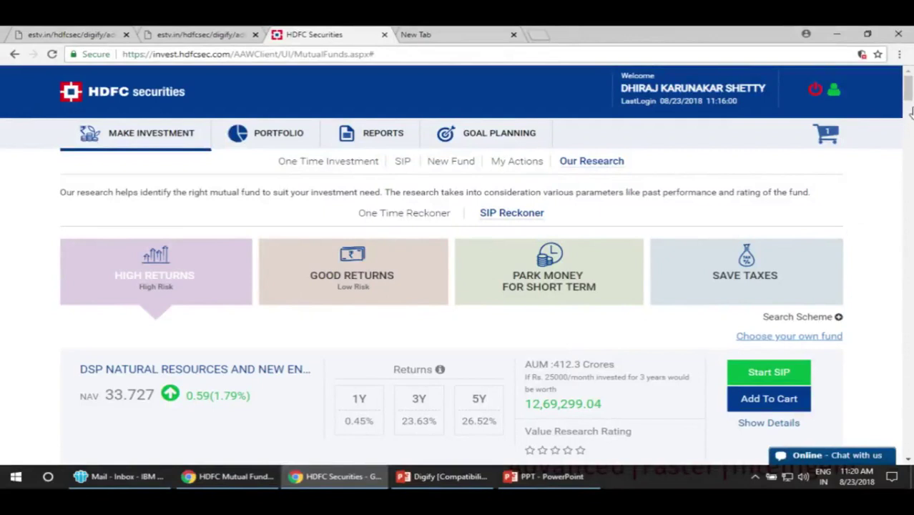
click(862, 54)
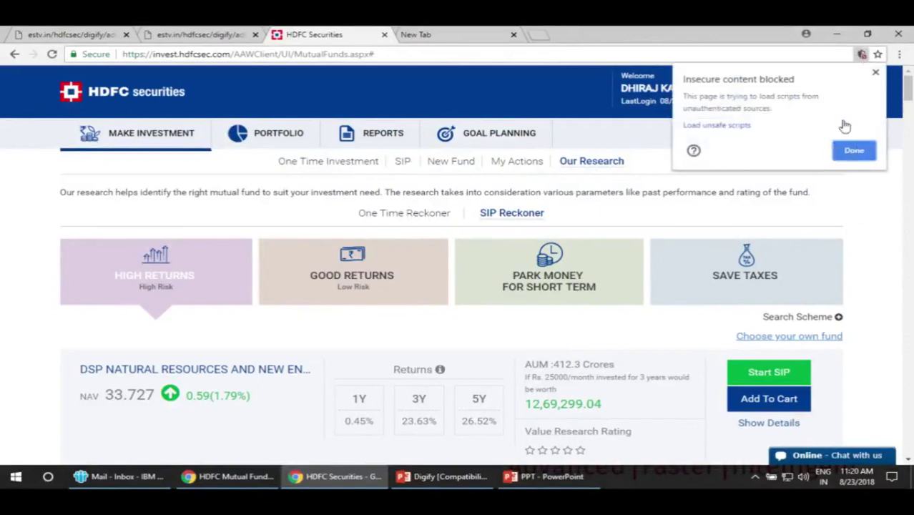
scroll(737, 164, down, 5)
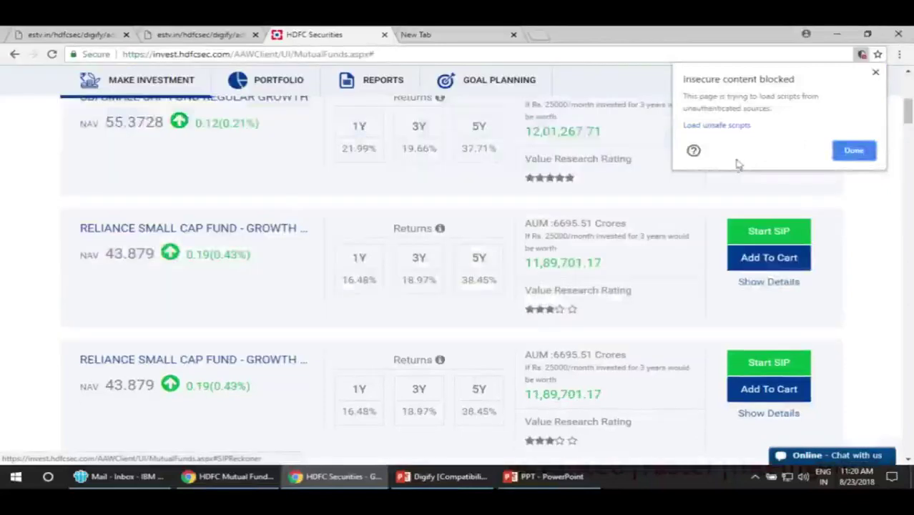
click(877, 73)
scroll(491, 220, up, 3)
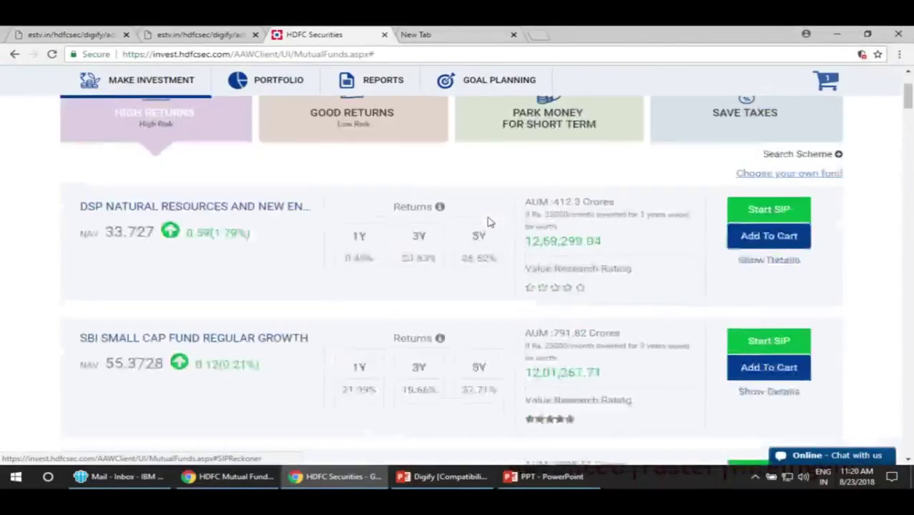
scroll(490, 220, down, 1)
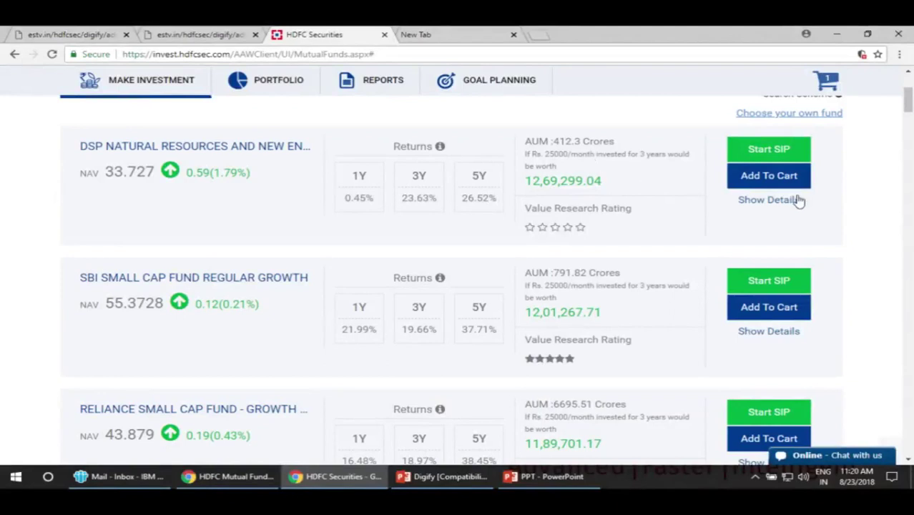
- Inspect the DSP Natural Resources fund's portfolio and performance details, then close them
click(769, 200)
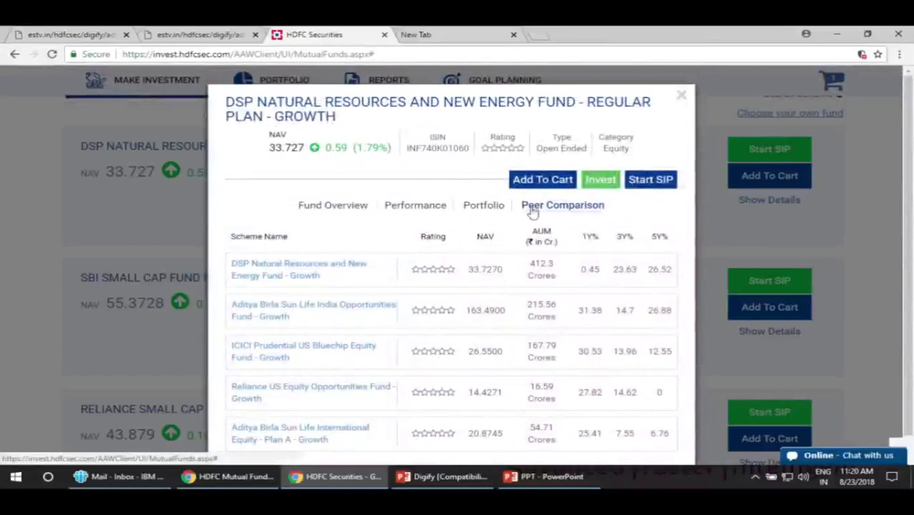
click(485, 206)
click(430, 209)
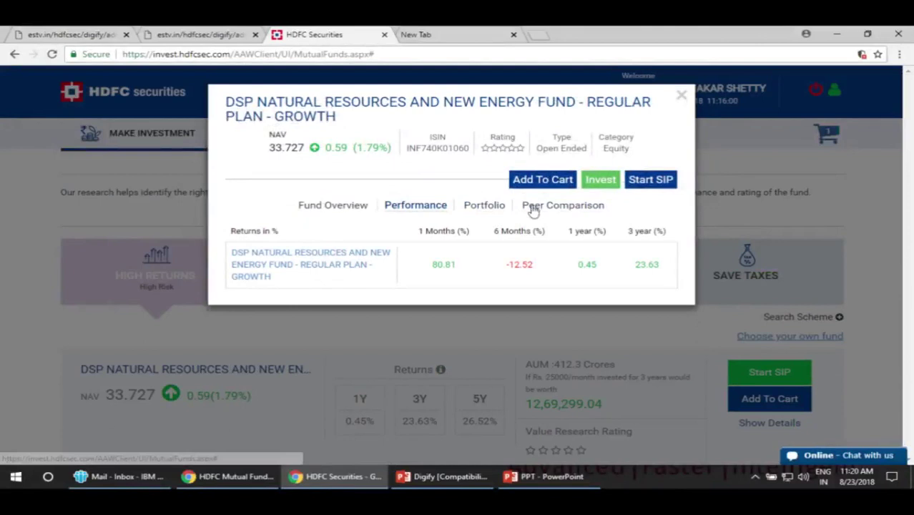
click(681, 95)
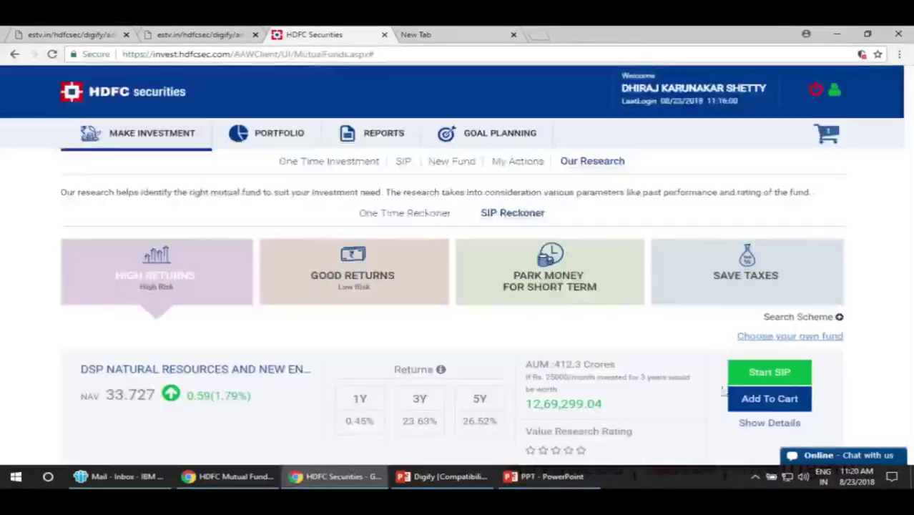
- Try a SIP in DSP, which is refused as not allowed, then start one in SBI Small Cap
click(763, 379)
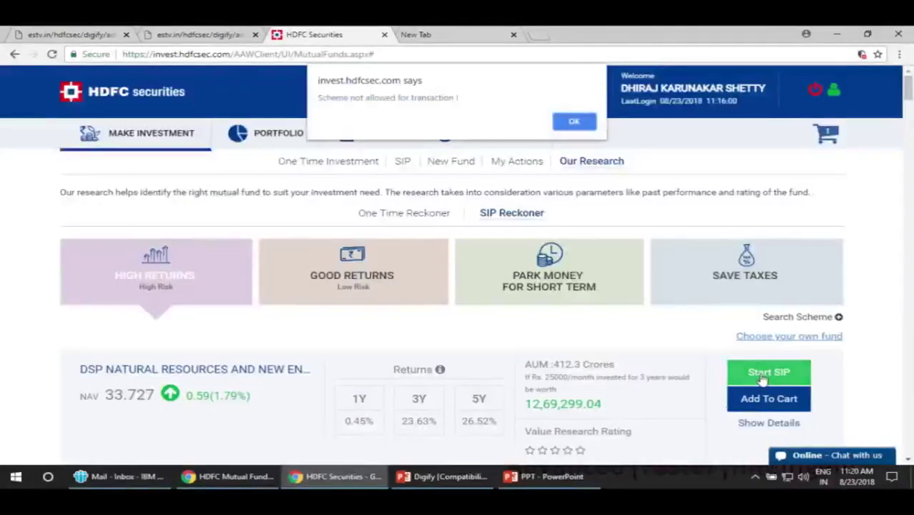
click(581, 120)
scroll(683, 226, down, 1)
scroll(684, 226, down, 2)
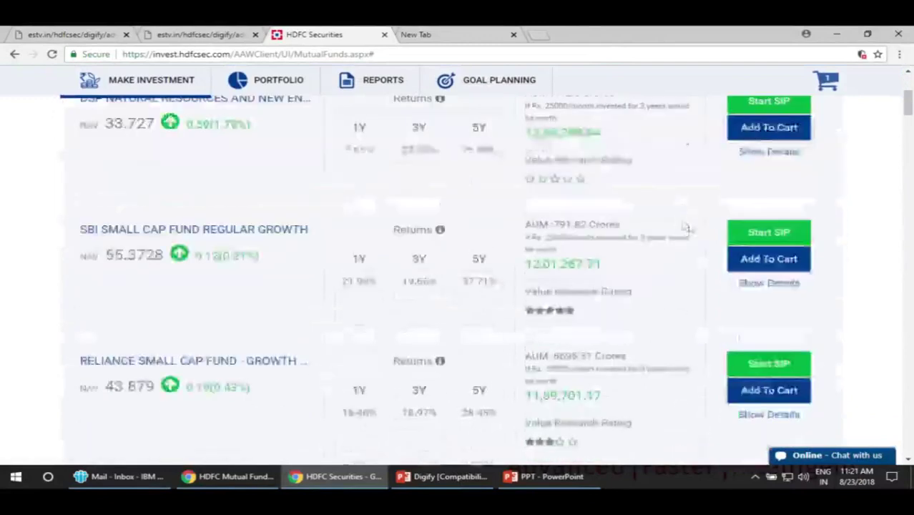
click(772, 235)
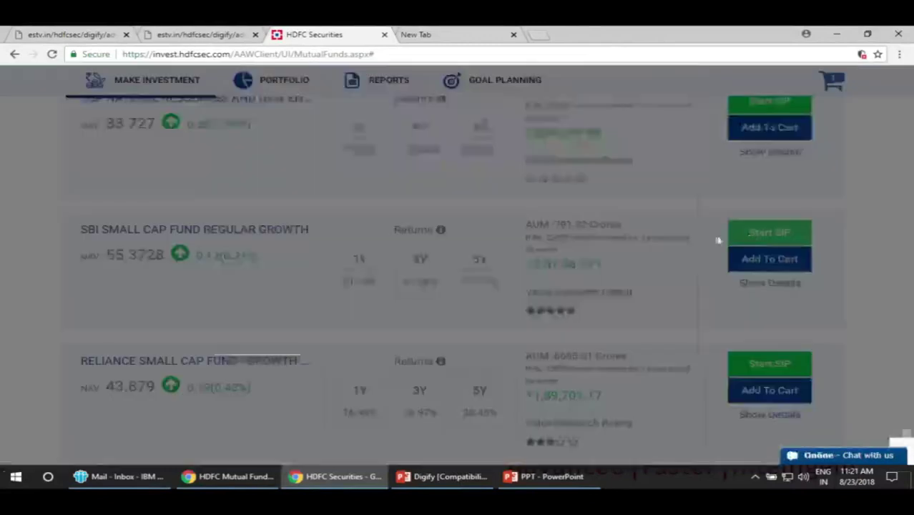
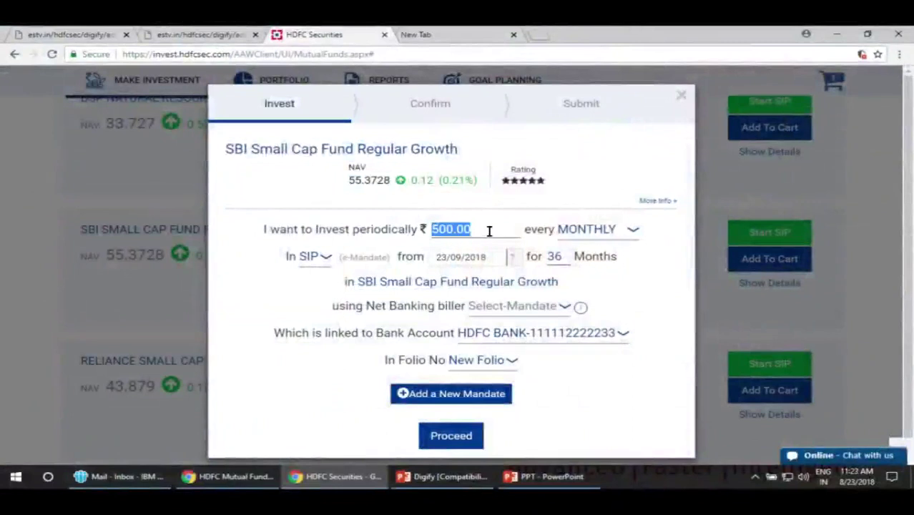
- Change the SIP amount from 500.00 to ₹5,000 monthly, starting on 01/10/2018
key(BackSpace)
text(5000)
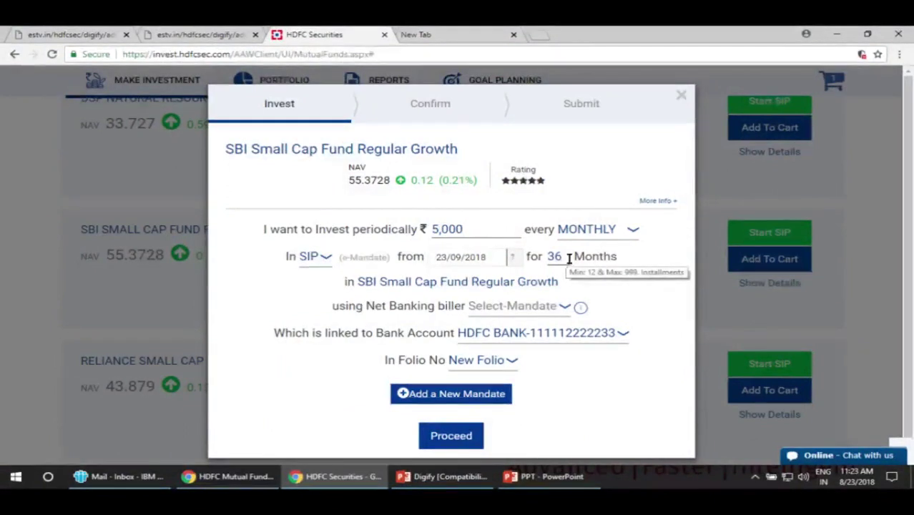
click(503, 261)
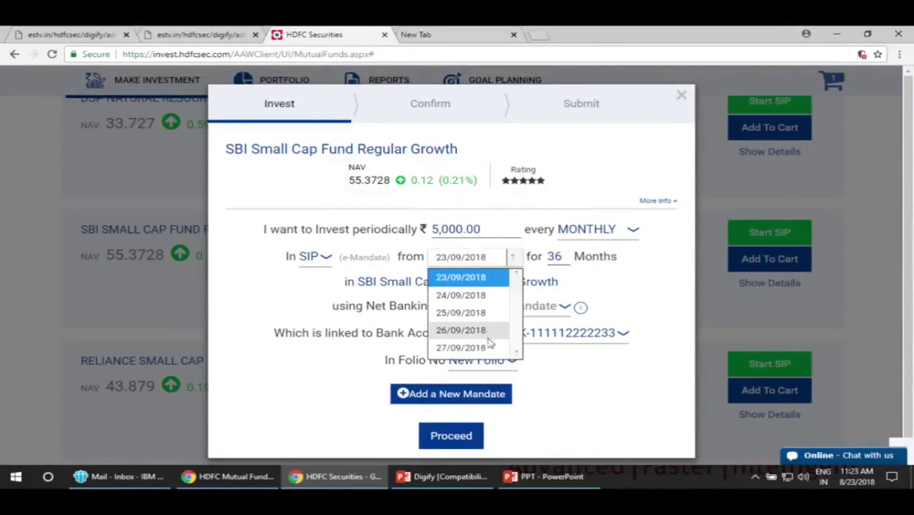
scroll(491, 344, down, 3)
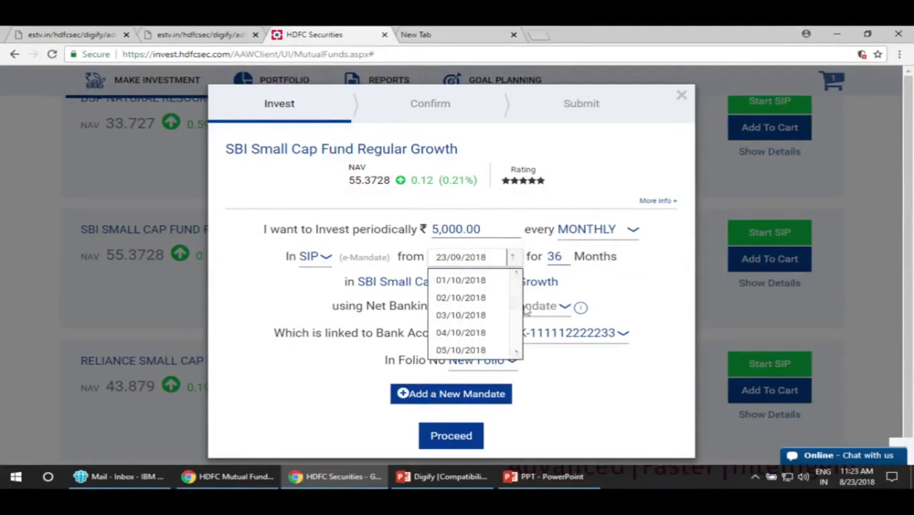
scroll(520, 278, up, 2)
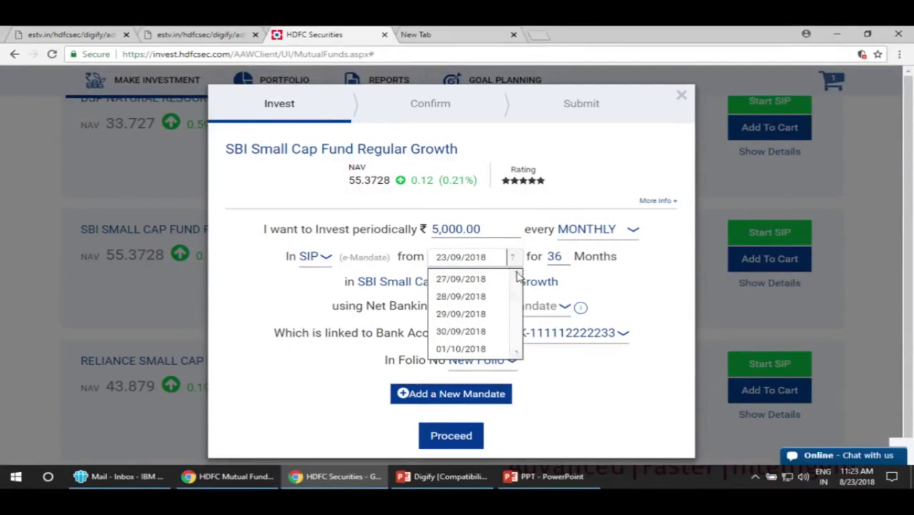
click(476, 349)
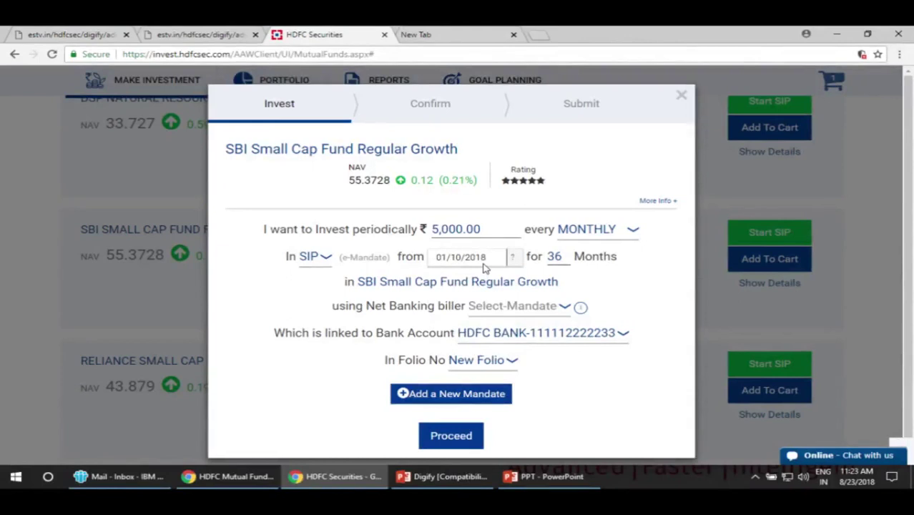
click(563, 307)
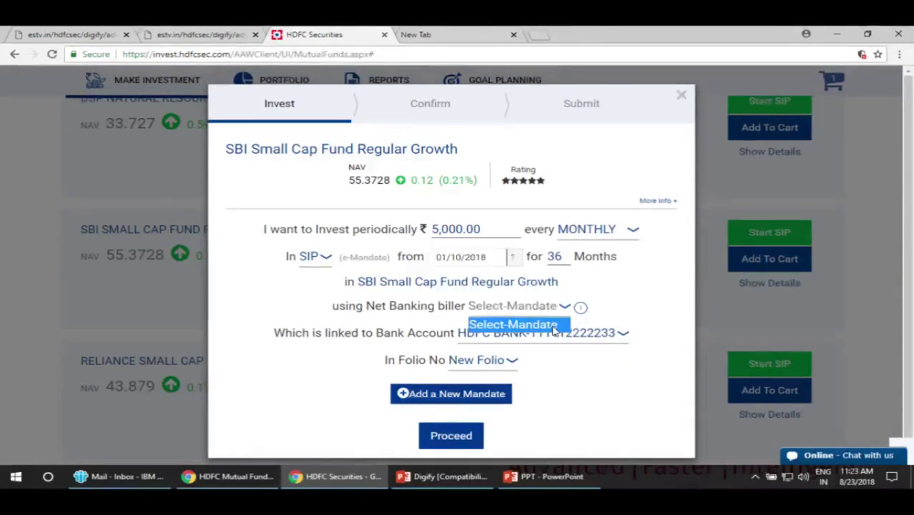
- Add and submit a new ISIP mandate of ₹50,000 on the linked HDFC BANK account
click(482, 401)
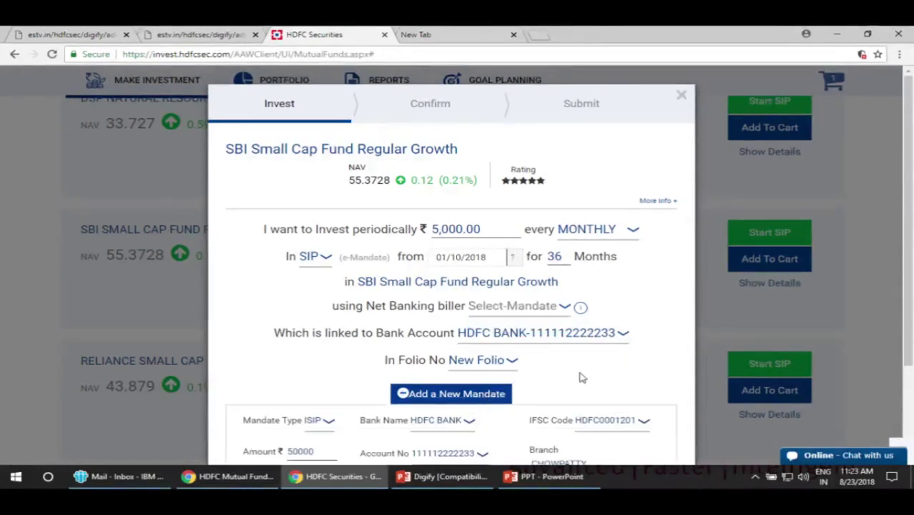
scroll(582, 376, down, 2)
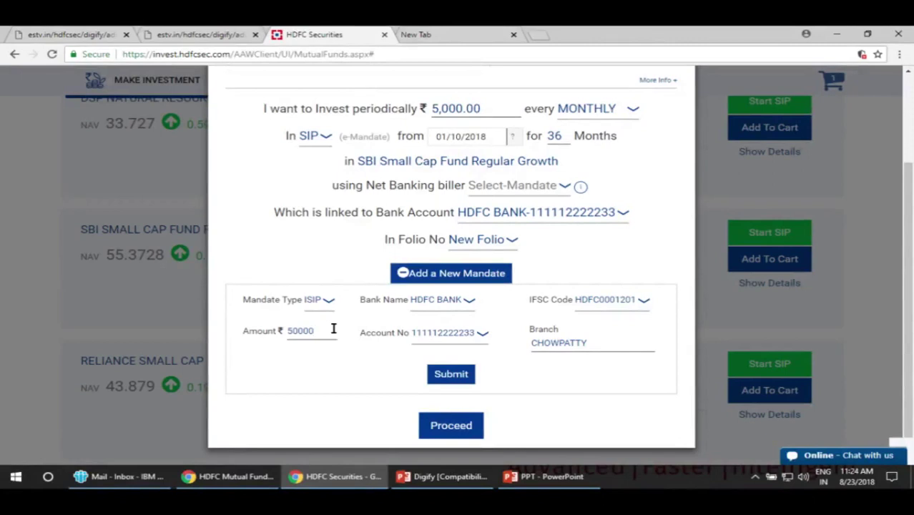
text(00,)
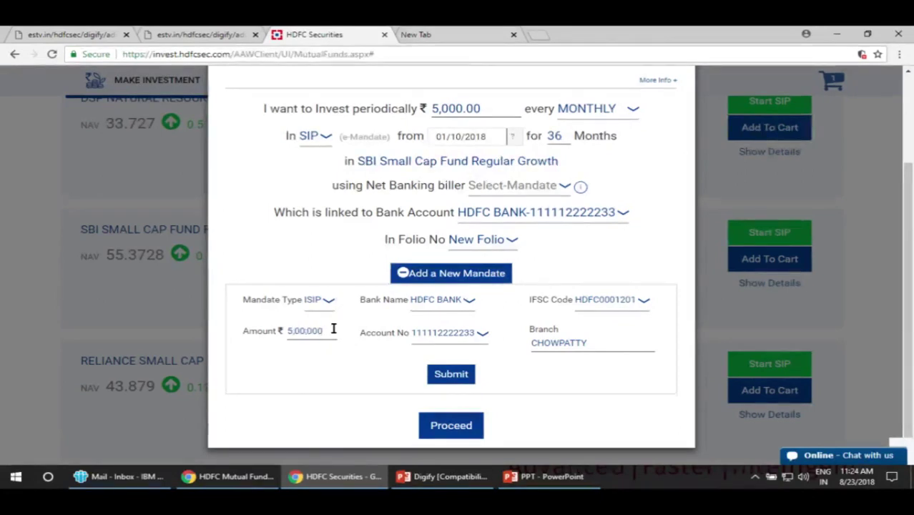
text(0)
key(BackSpace)
key(BackSpace)
key(BackSpace)
text(0)
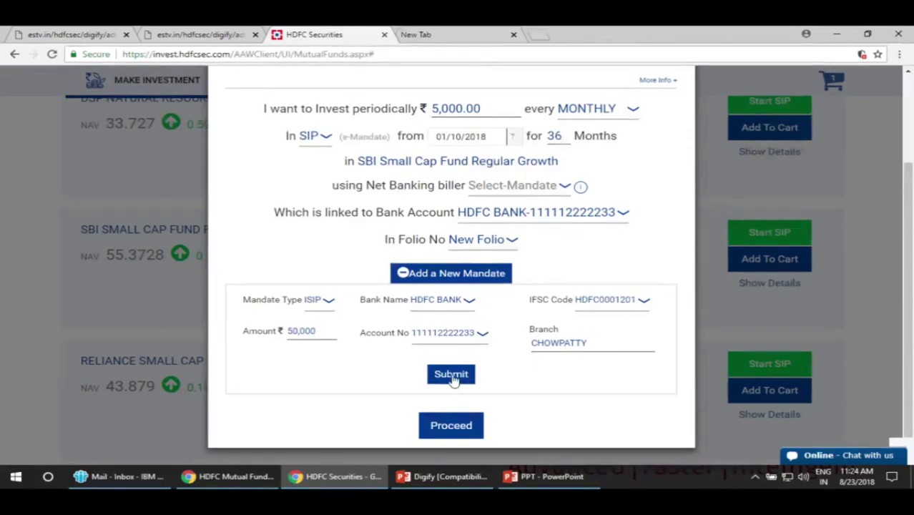
click(452, 378)
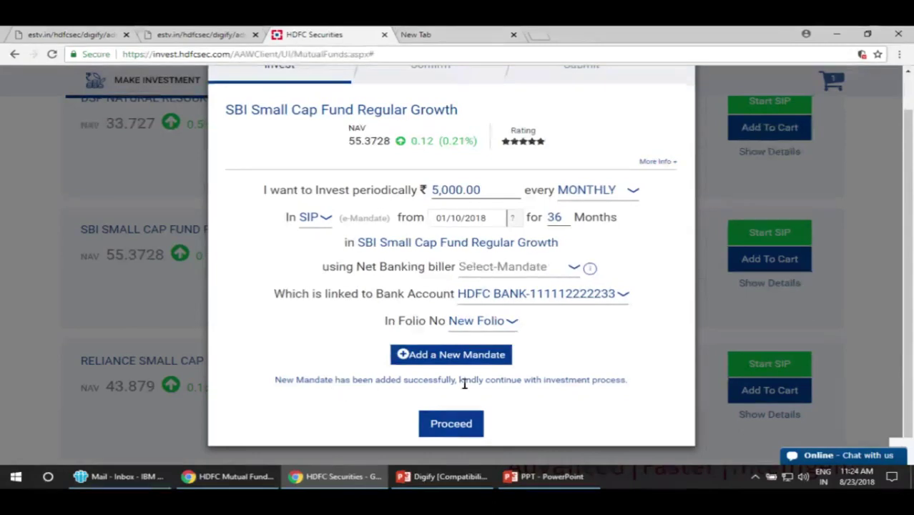
- Choose the newly added BSE mandate as the SIP's Net Banking biller
click(563, 271)
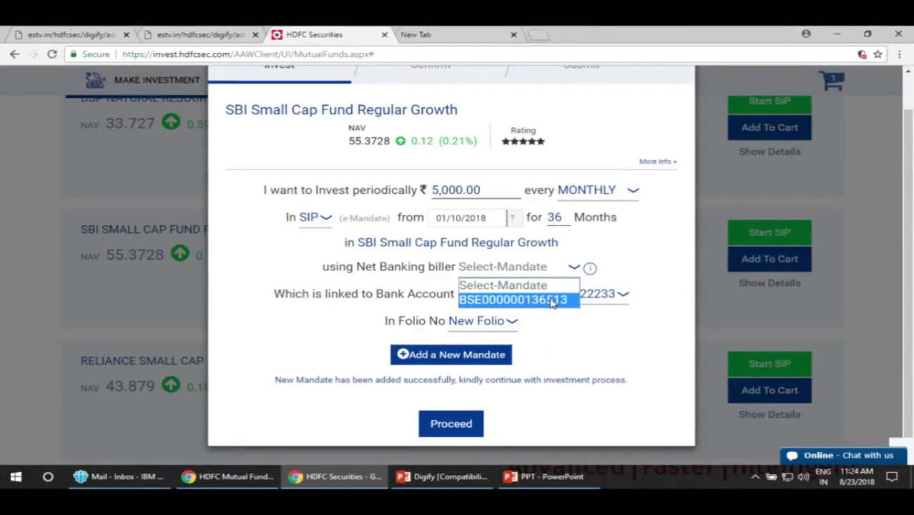
click(552, 301)
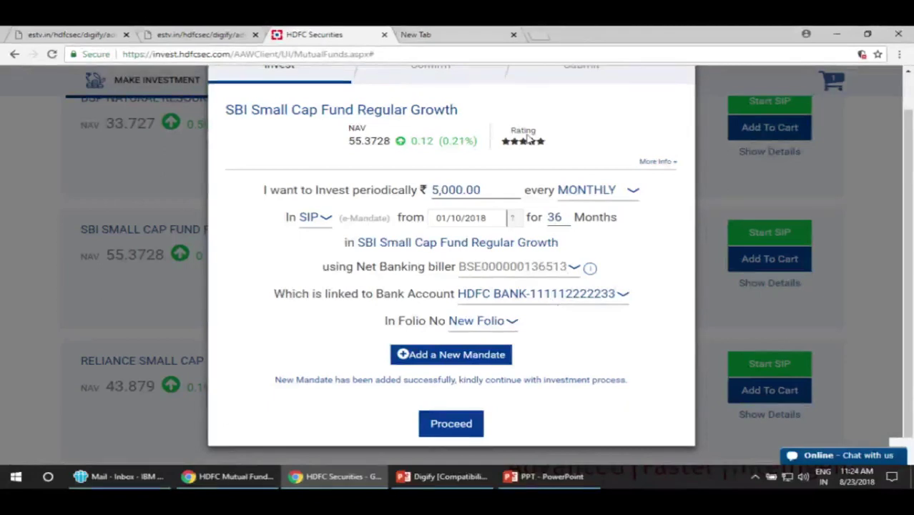
- Go to hdfcbank.com by entering HDFCBank in the empty new tab
click(451, 36)
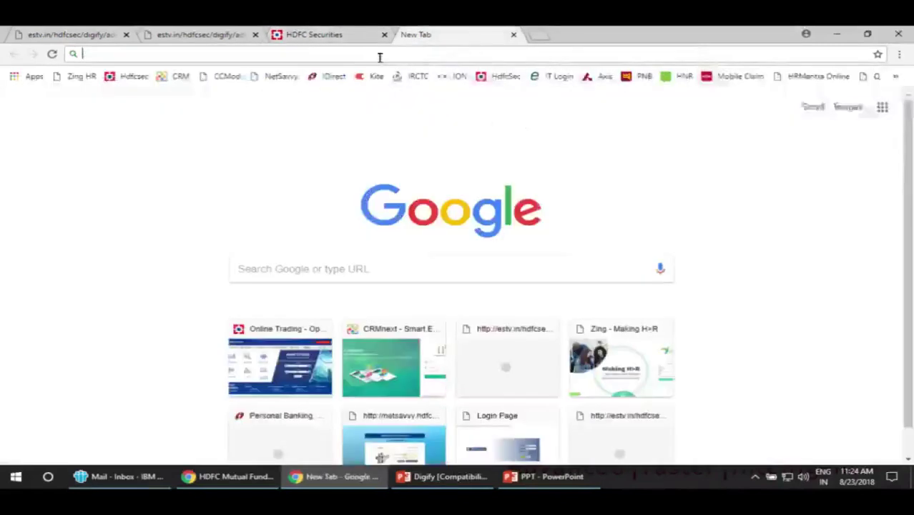
text(HDFCBank)
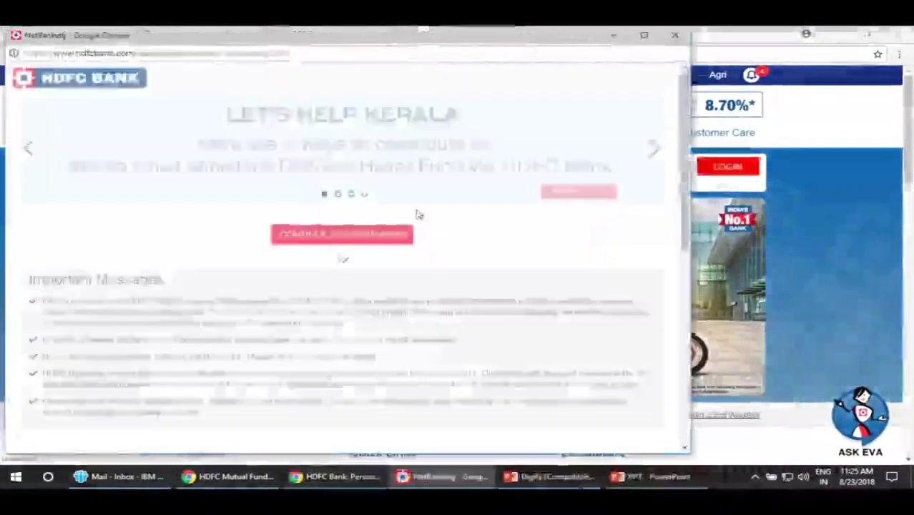
- Attempt a NetBanking login with the customer ID and IPIN, which is rejected as invalid
click(387, 236)
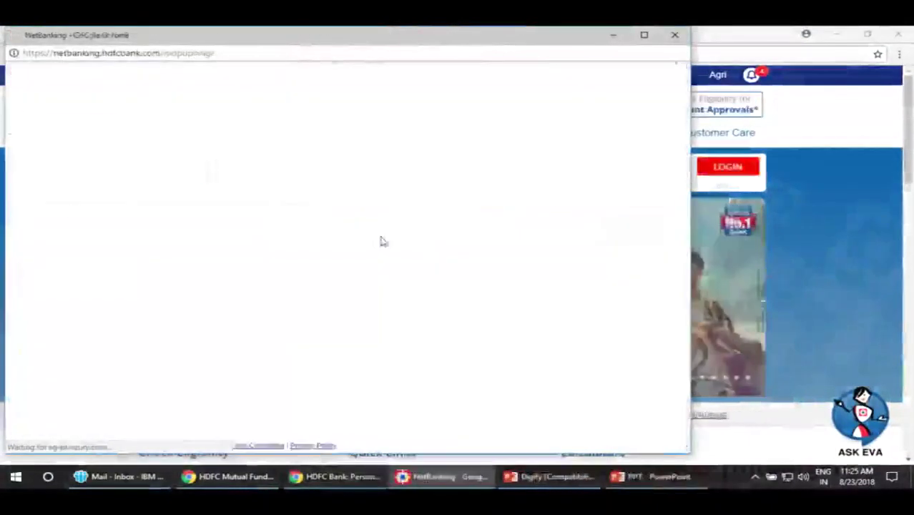
click(181, 171)
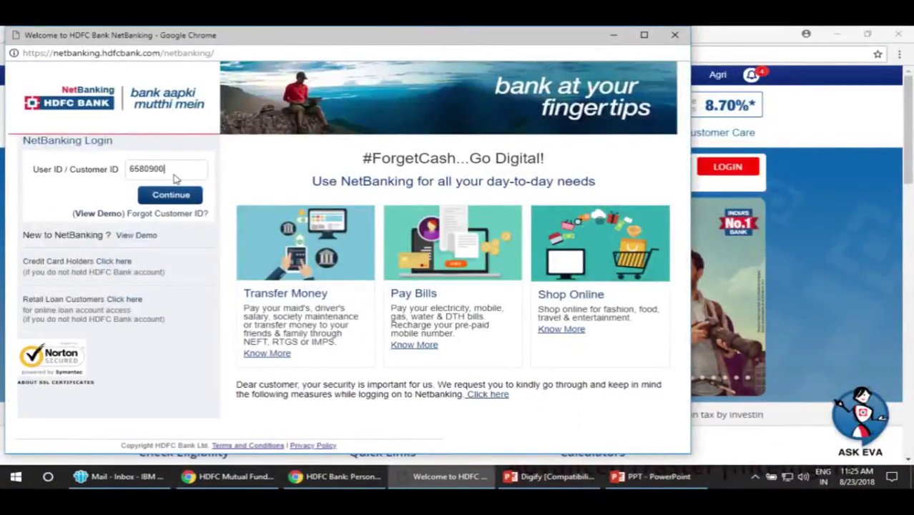
click(169, 199)
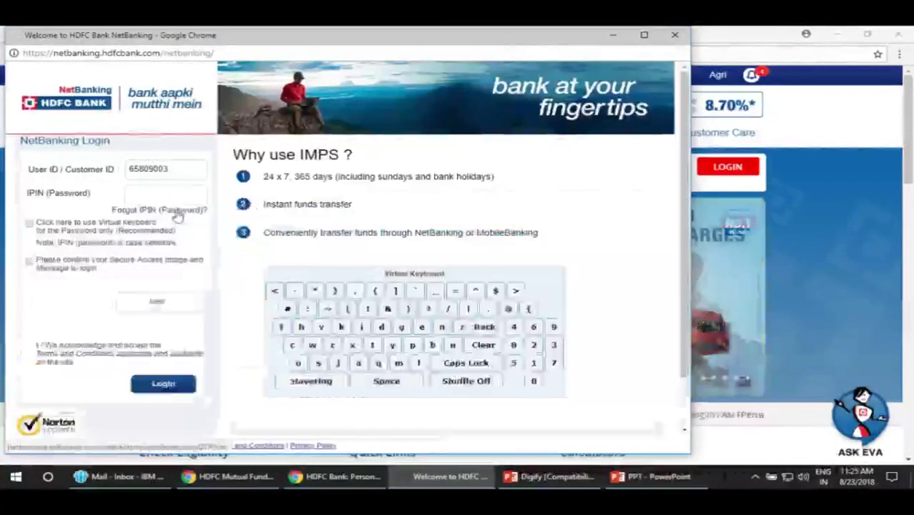
text(••••)
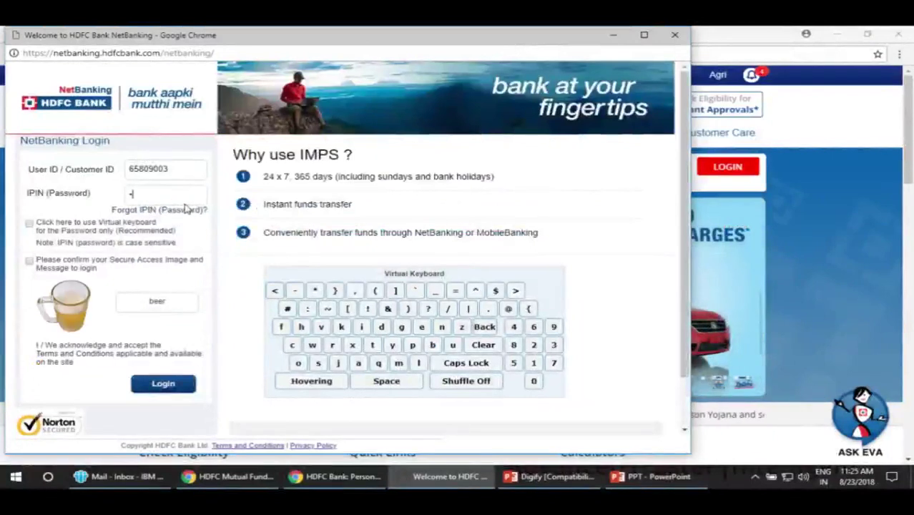
text(•••••••)
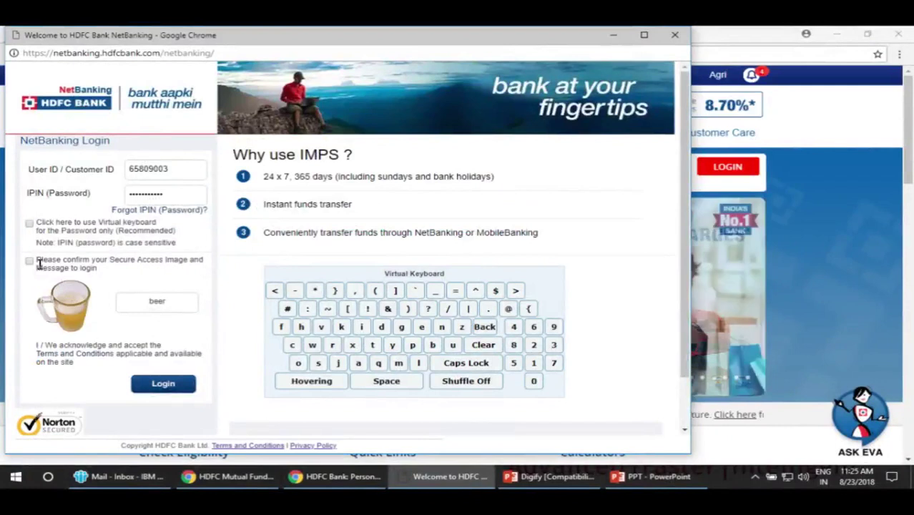
click(29, 261)
click(163, 383)
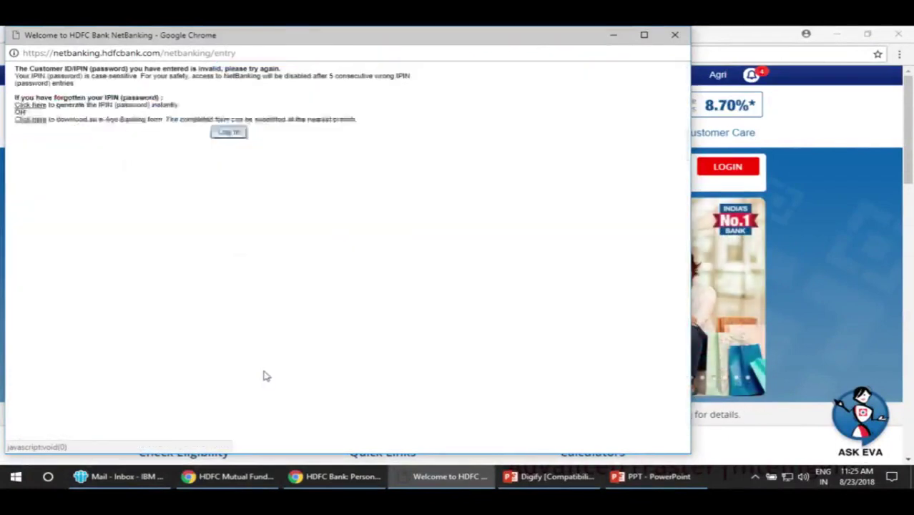
- Return to the NetBanking login page, leaving the bank address unchanged
click(236, 134)
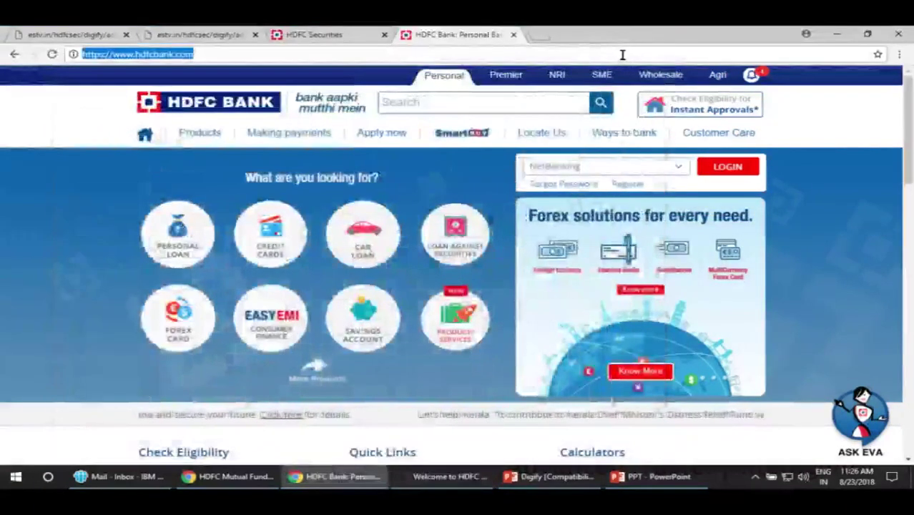
click(621, 55)
text(a)
key(BackSpace)
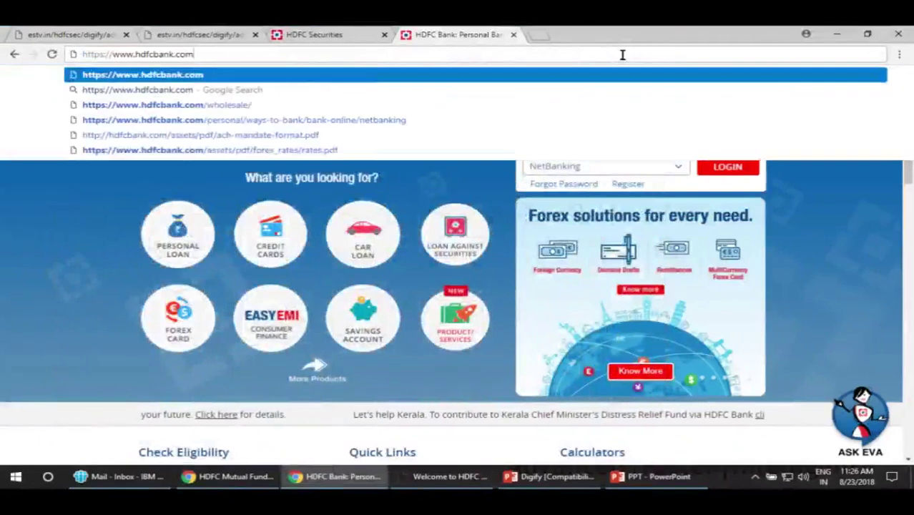
text(A)
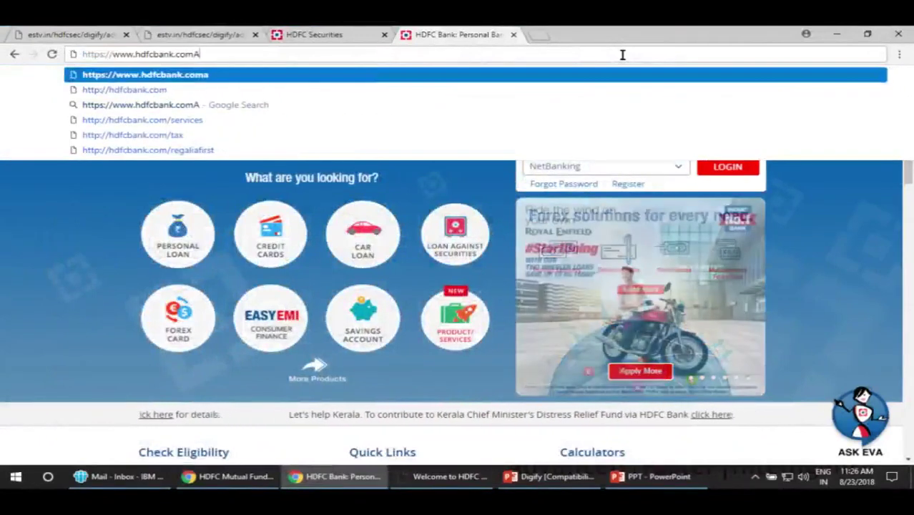
key(BackSpace)
click(472, 476)
click(466, 475)
click(466, 475)
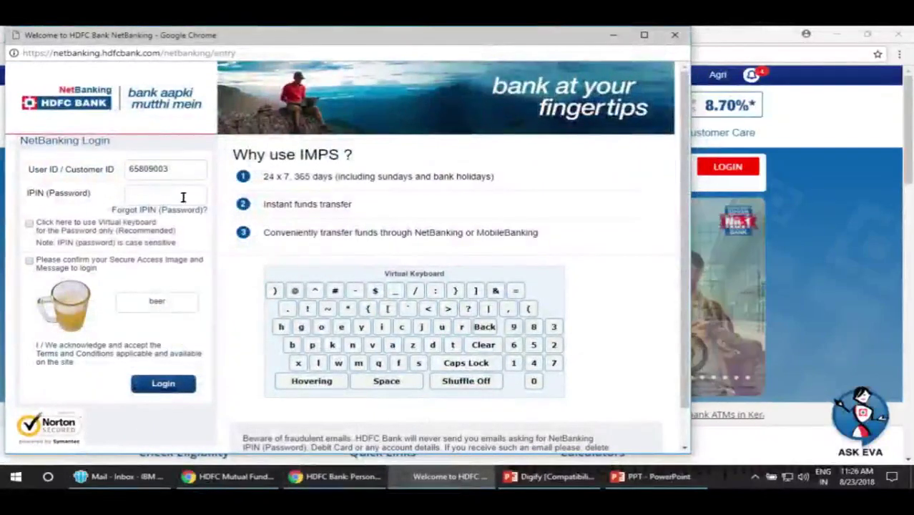
- Re-enter the IPIN, confirm the secure access image and log in
click(151, 193)
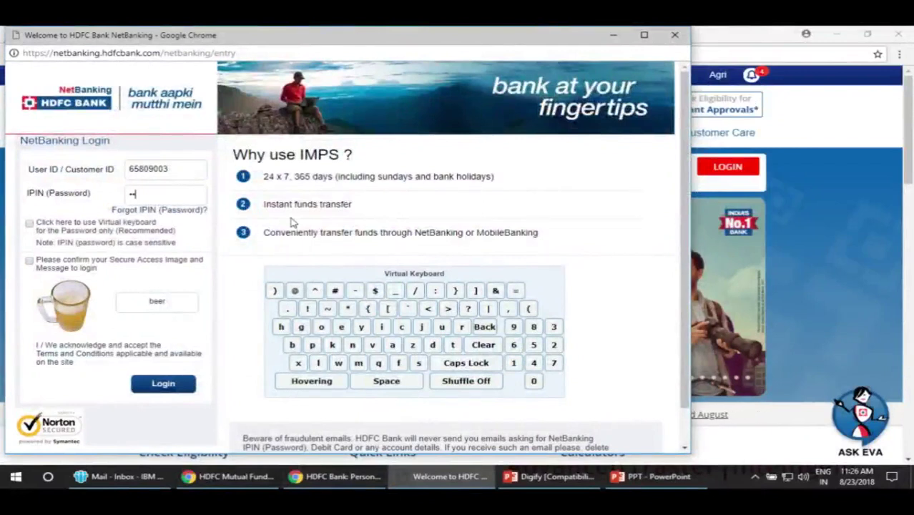
text(****)
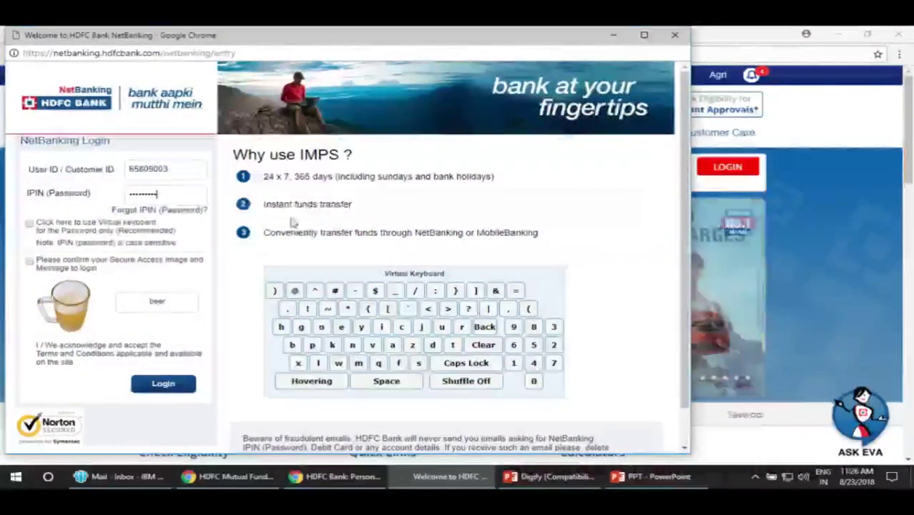
click(30, 262)
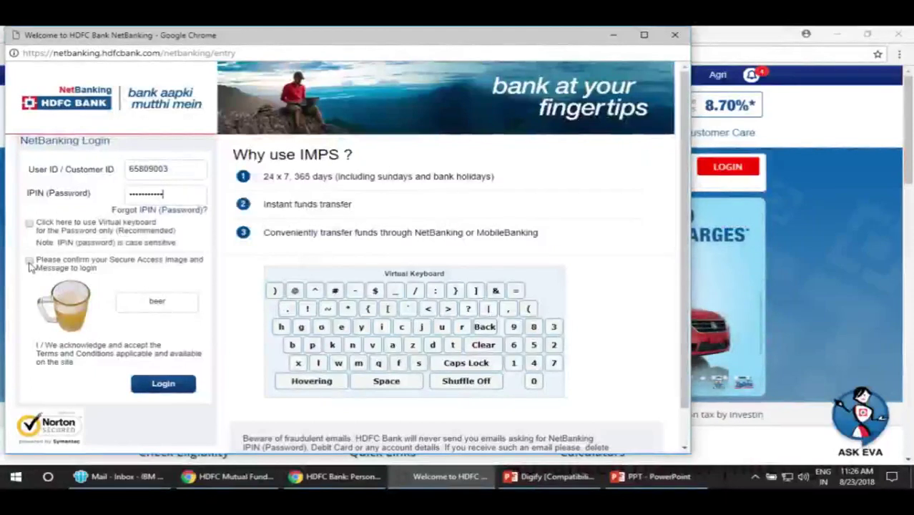
click(165, 384)
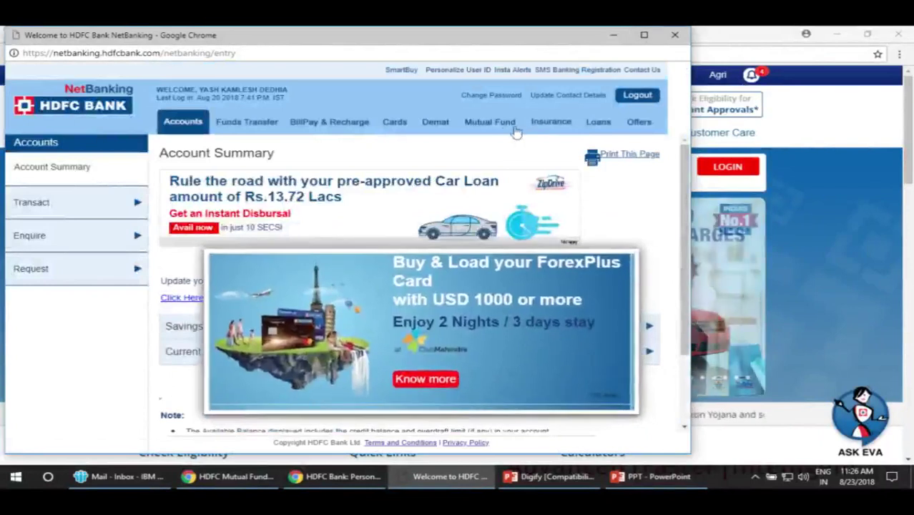
- Launch BillPay Plus from the BillPay & Recharge section in a maximised window
click(312, 124)
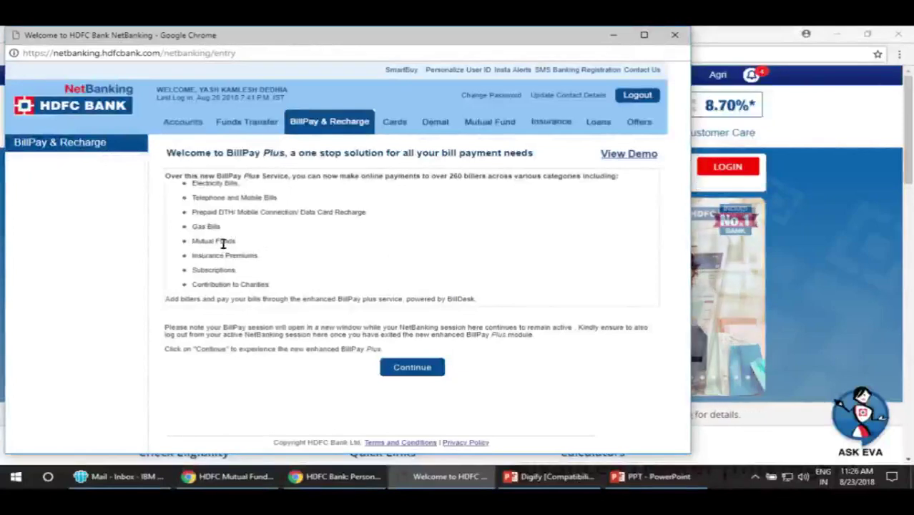
click(644, 34)
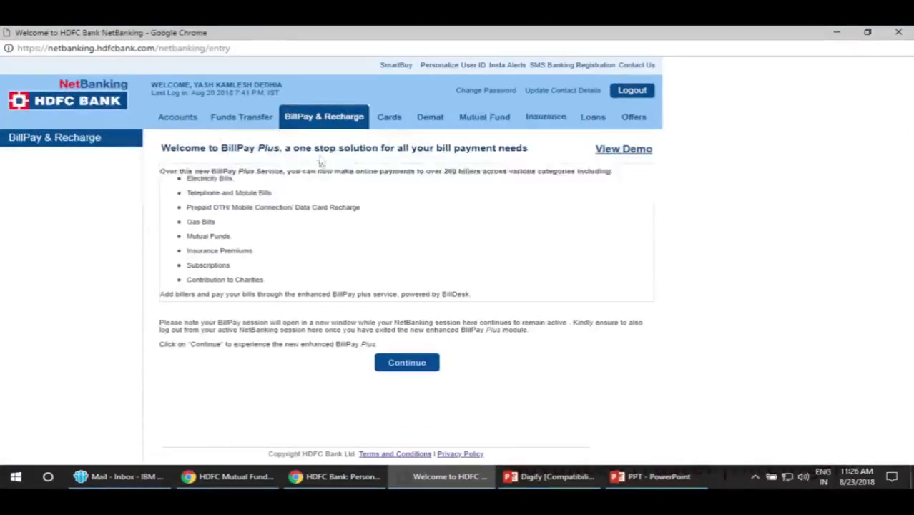
click(410, 362)
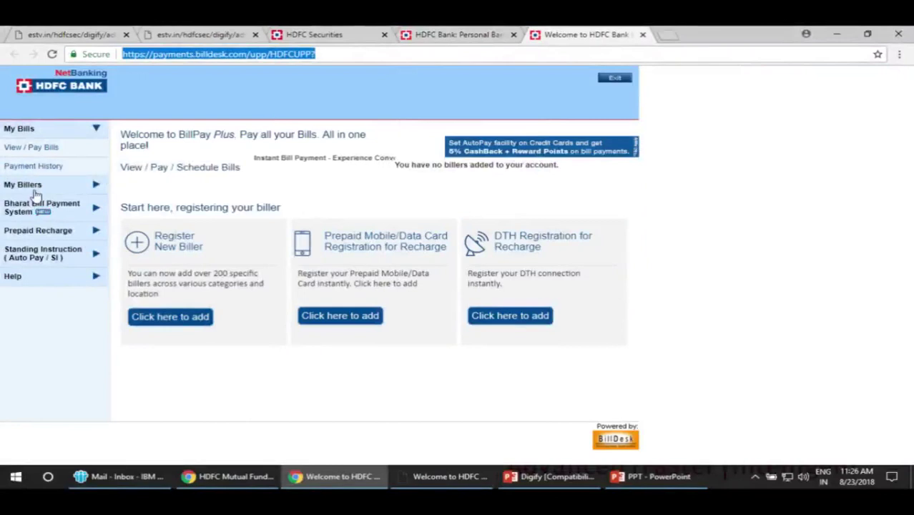
- Start adding a biller under My Billers, choosing Mutual Funds > BSE Limited
click(13, 186)
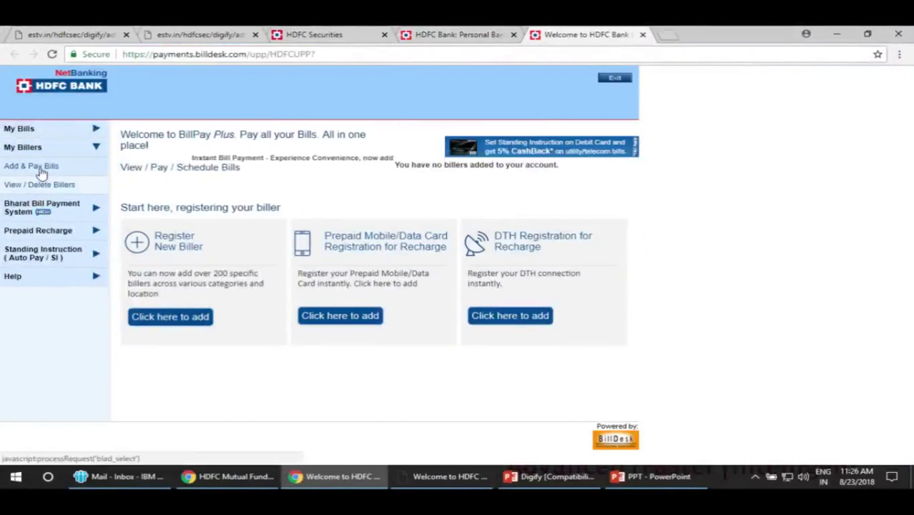
click(28, 169)
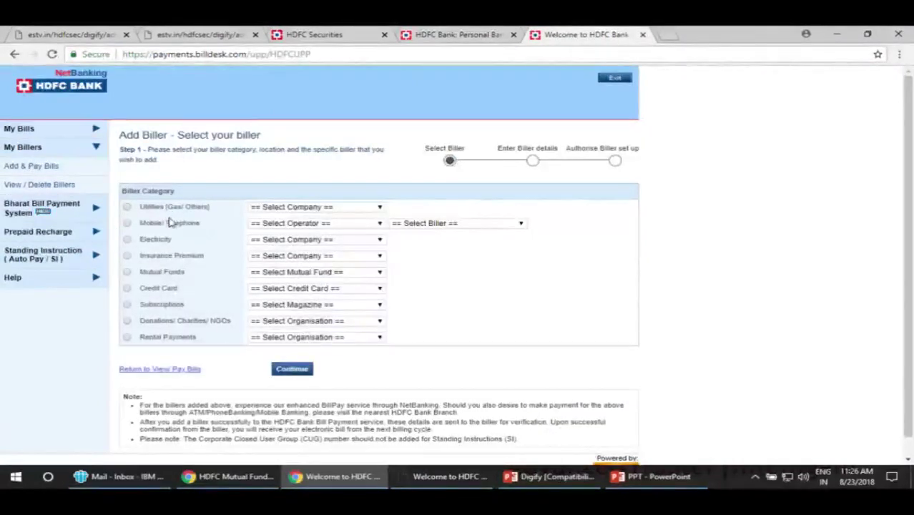
click(127, 273)
click(309, 273)
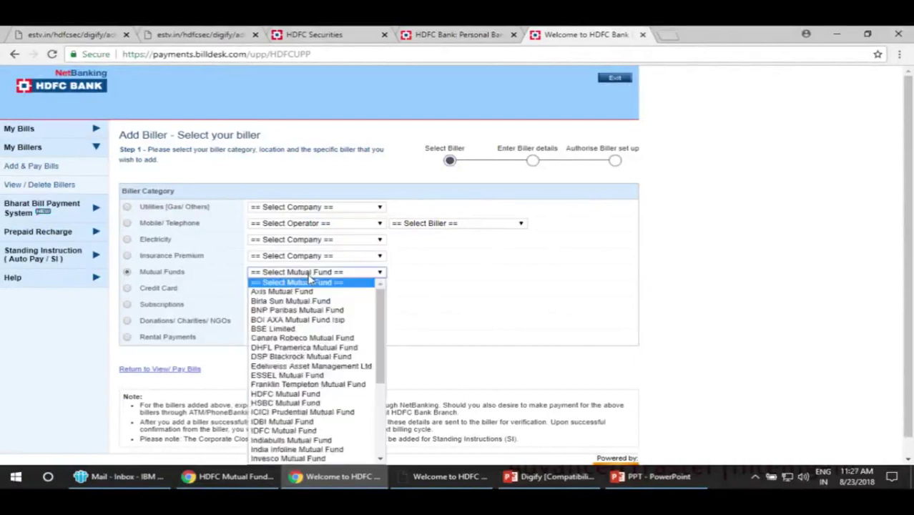
key(Down)
key(Down)
key(Down)
key(Down)
key(Down)
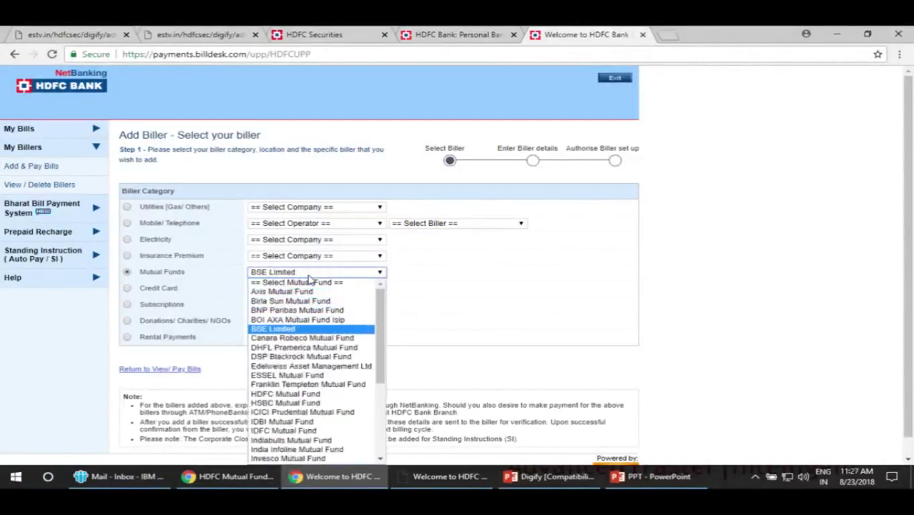
key(Return)
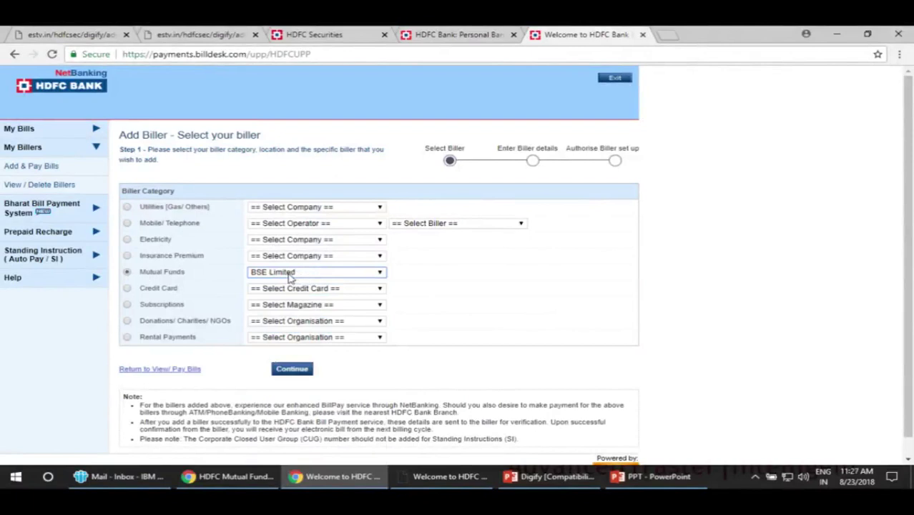
click(303, 369)
- Fill in the registration number and nickname fields, then exit BillPay
click(272, 237)
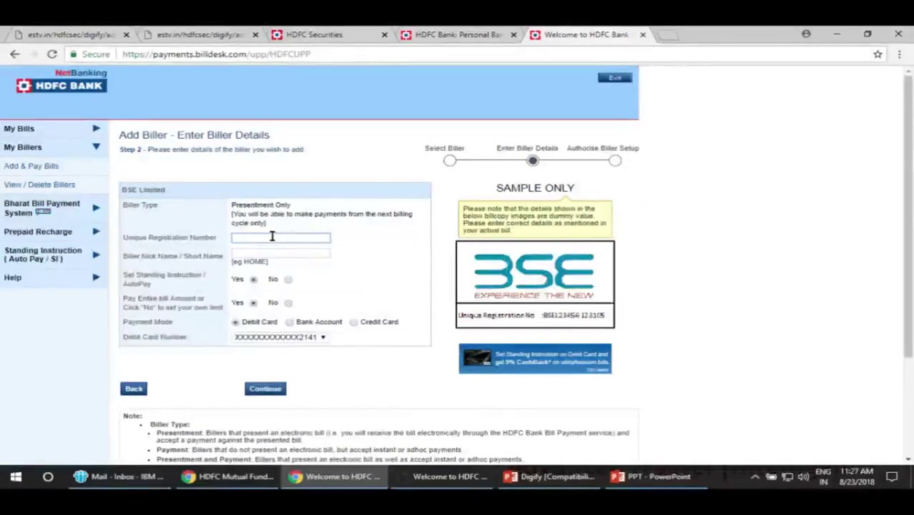
click(319, 254)
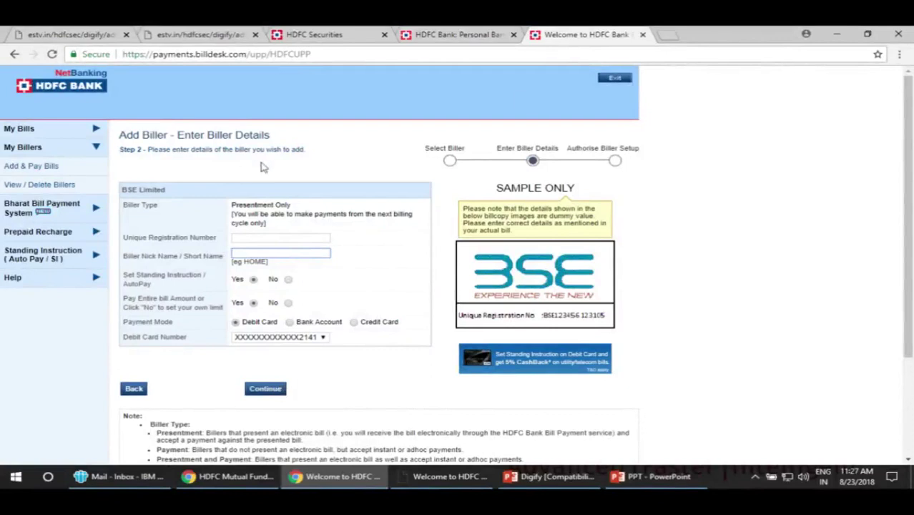
click(620, 84)
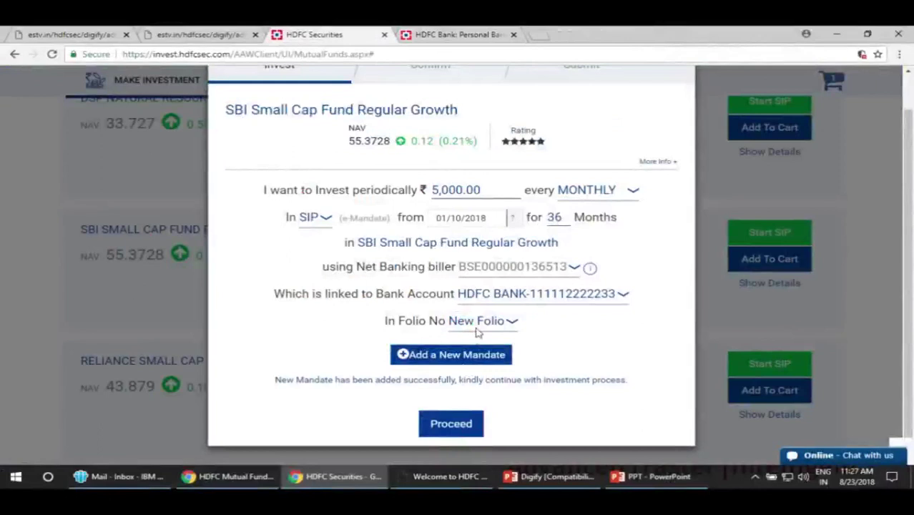
- Proceed and confirm the SBI Small Cap SIP order, then dismiss the invalid-session alert
click(465, 424)
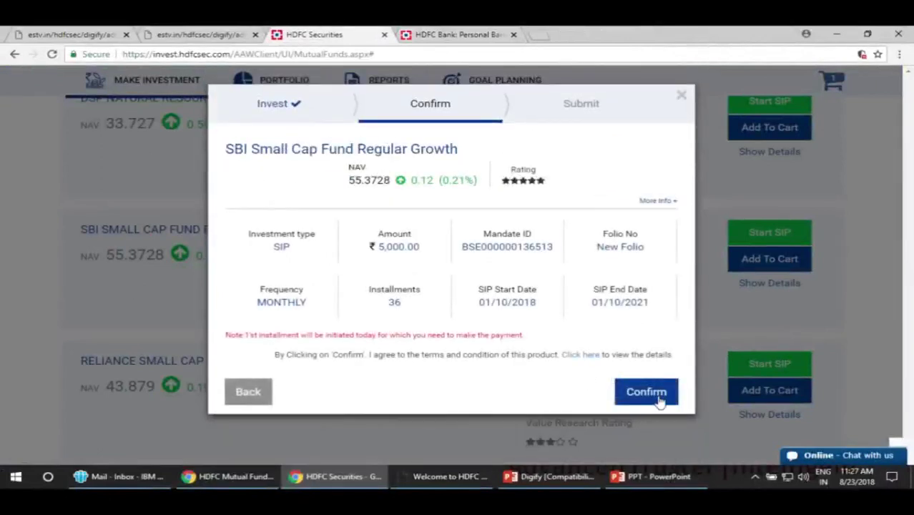
click(646, 392)
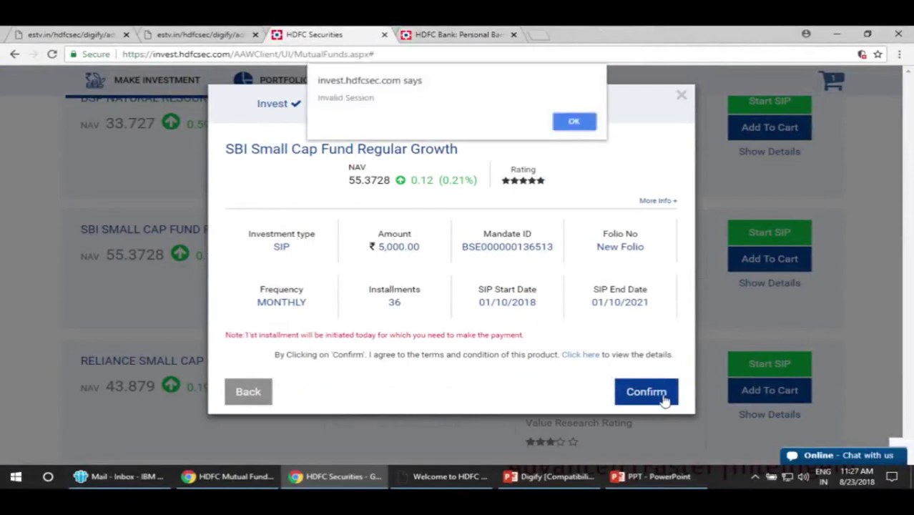
click(577, 122)
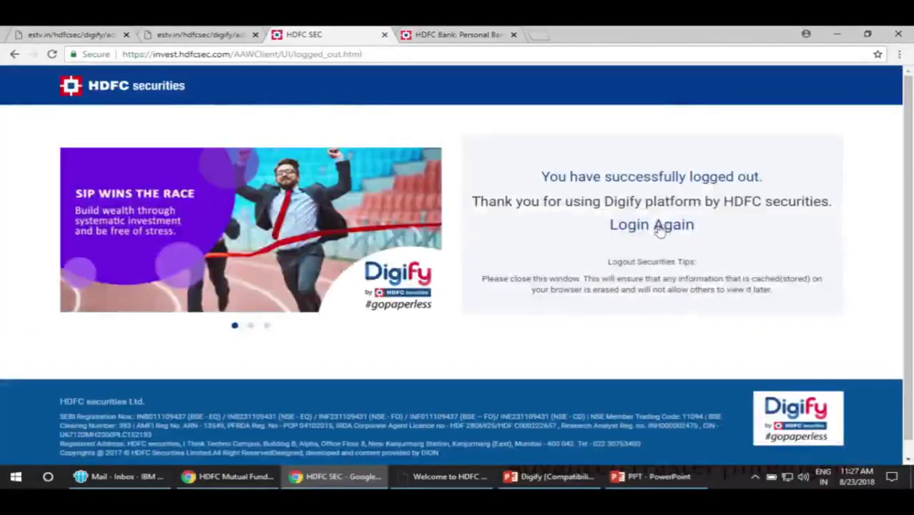
click(658, 228)
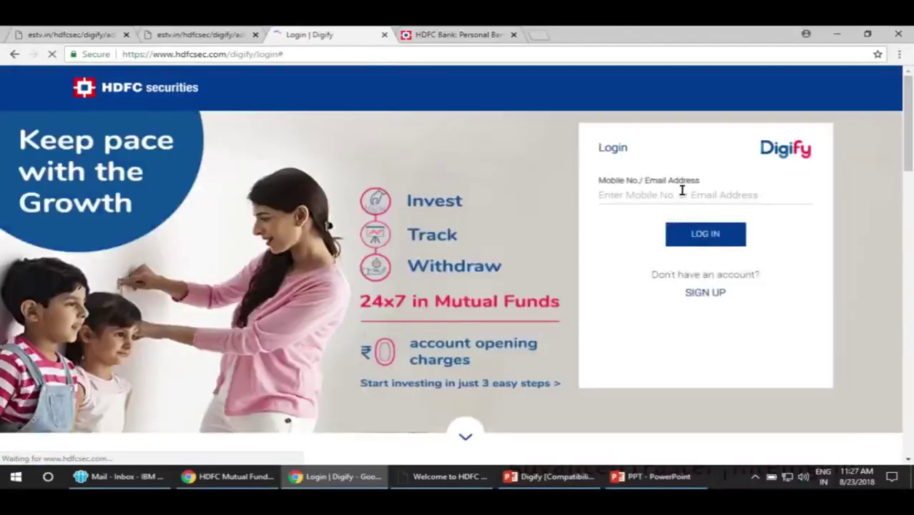
- Log back in with the registered mobile number and the received OTP
click(680, 194)
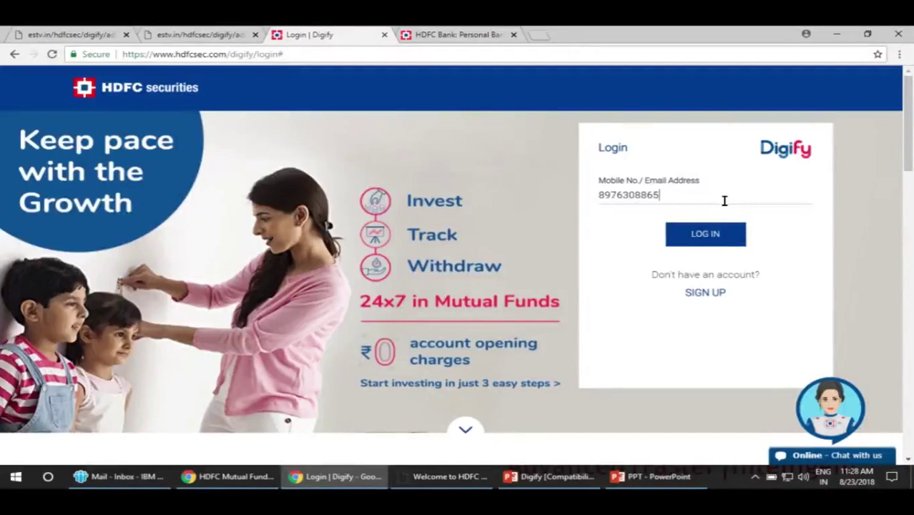
click(713, 244)
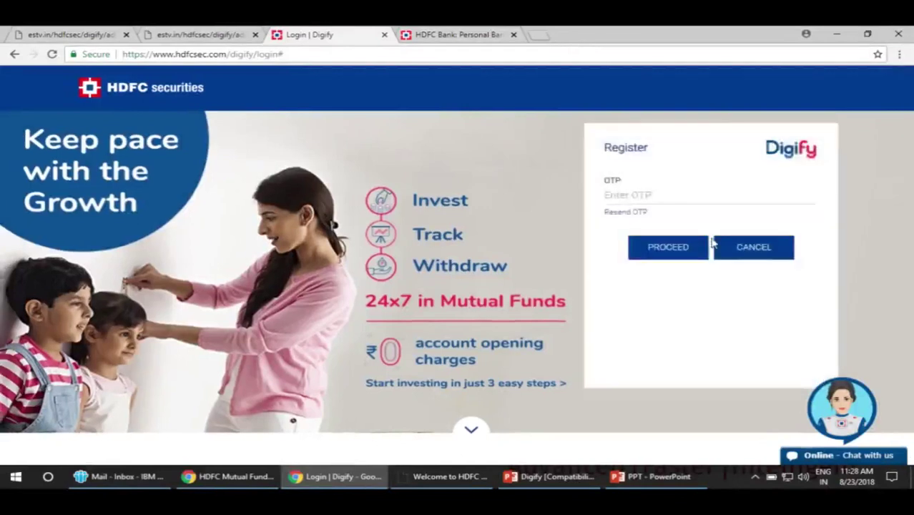
click(631, 134)
click(656, 191)
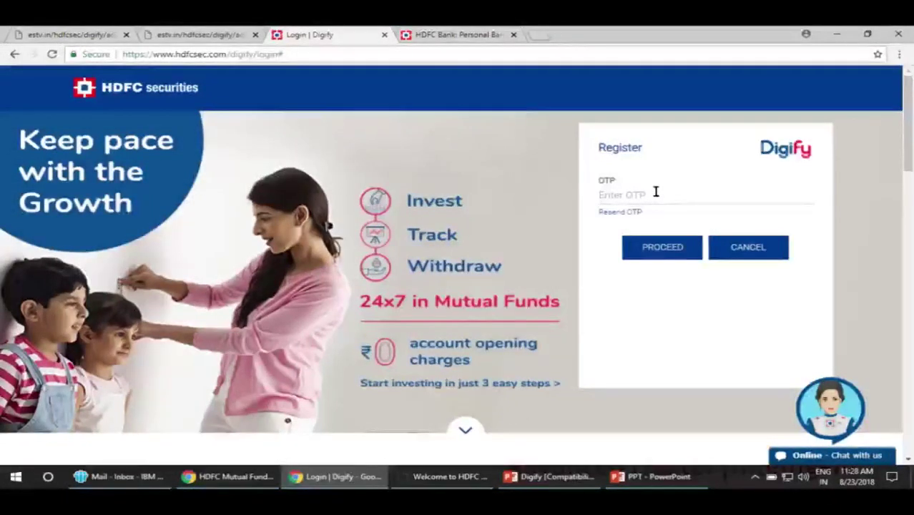
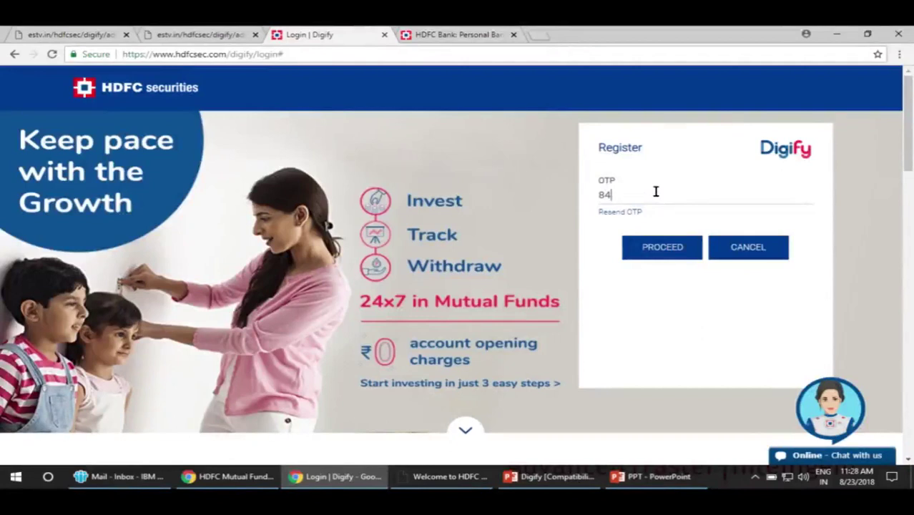
click(671, 248)
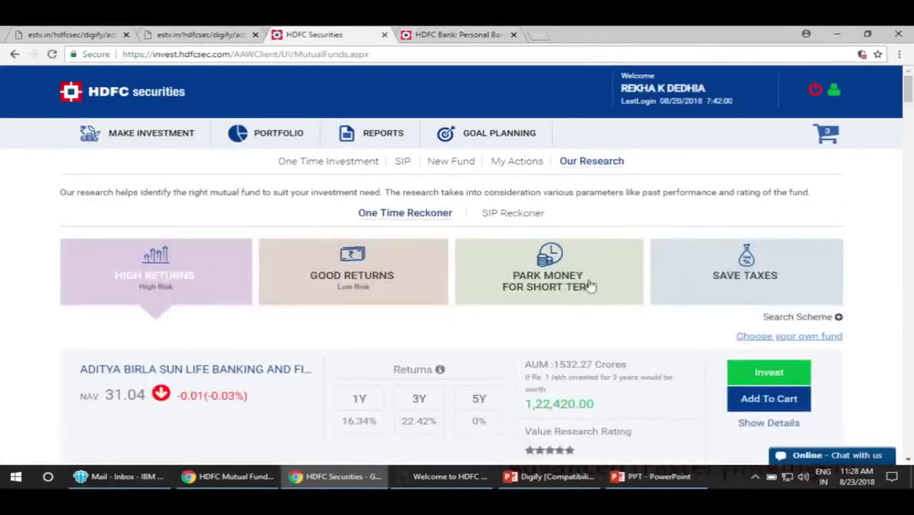
- Add Aditya Birla Sun Life Banking and Financial Services Fund as a ₹1,00,000 one-time investment
scroll(590, 286, down, 2)
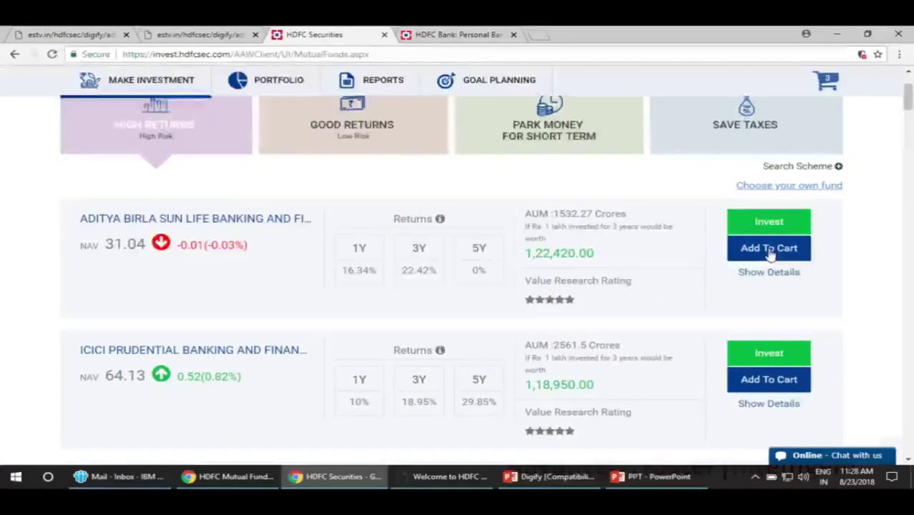
click(771, 252)
click(427, 289)
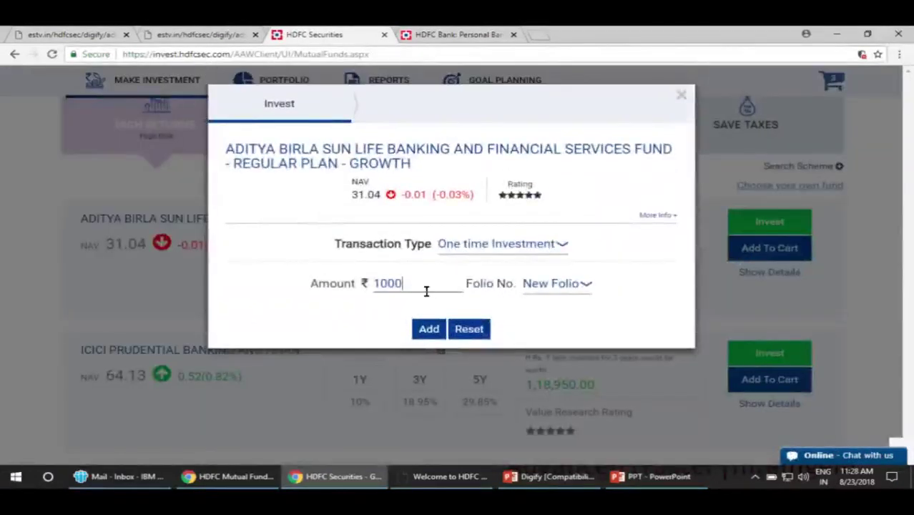
text(0,)
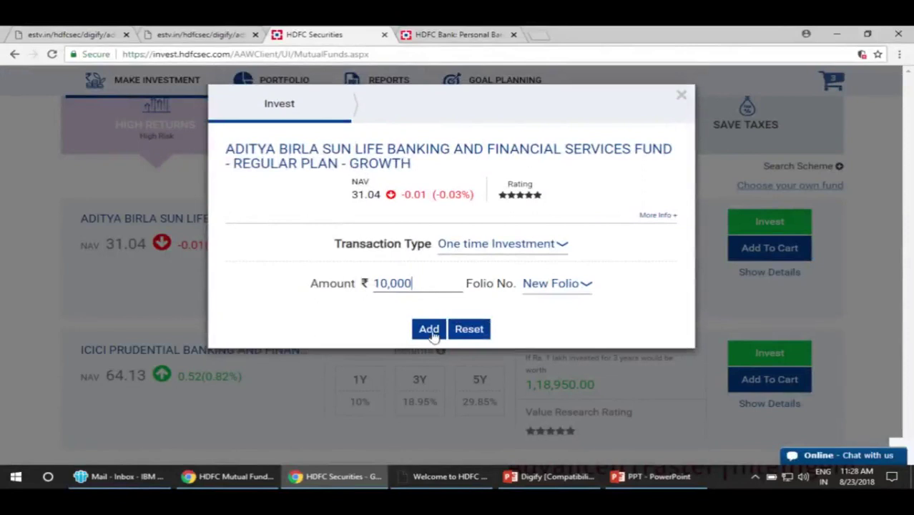
text(0)
click(427, 330)
click(581, 124)
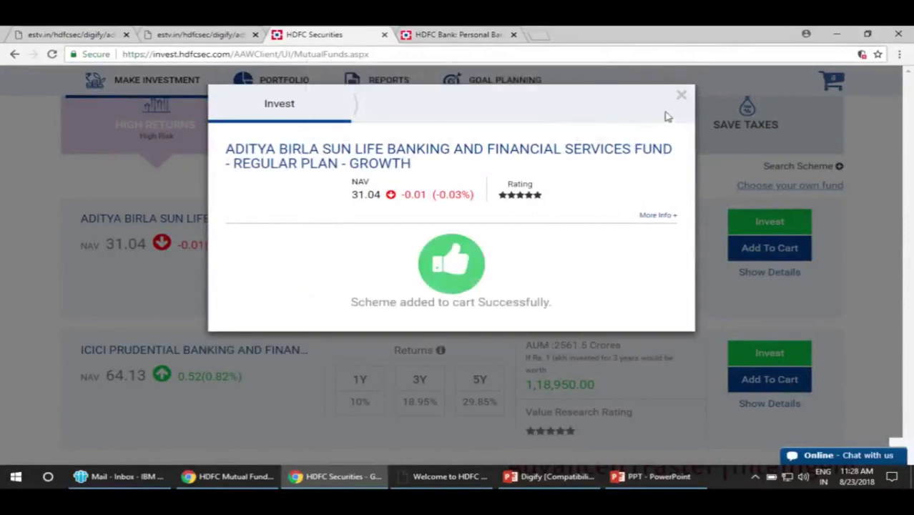
click(681, 94)
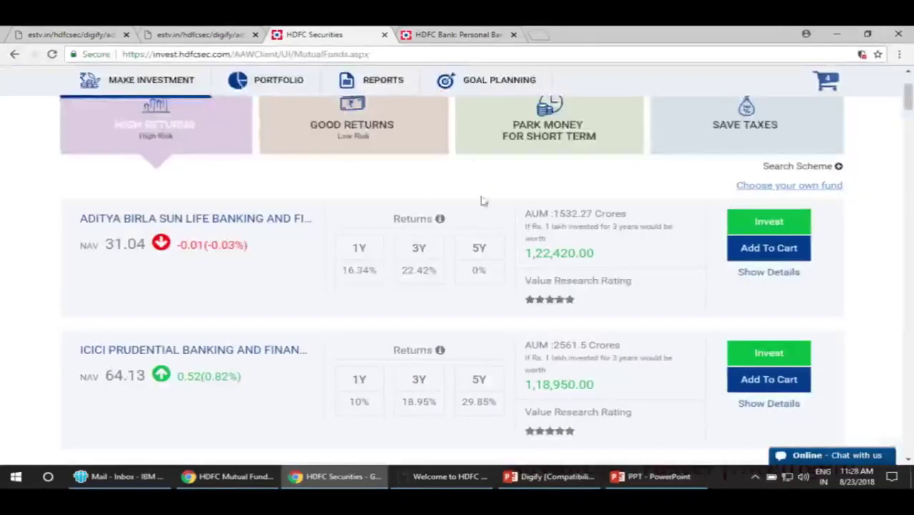
scroll(501, 211, up, 3)
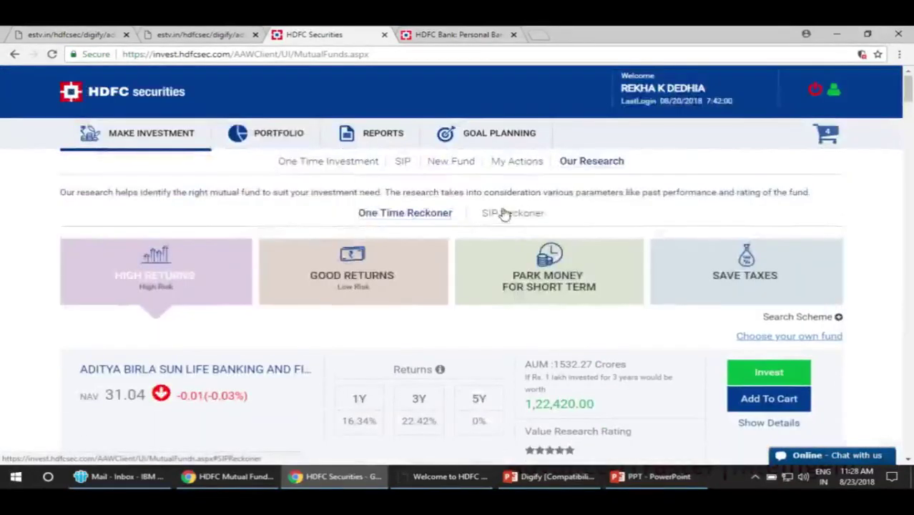